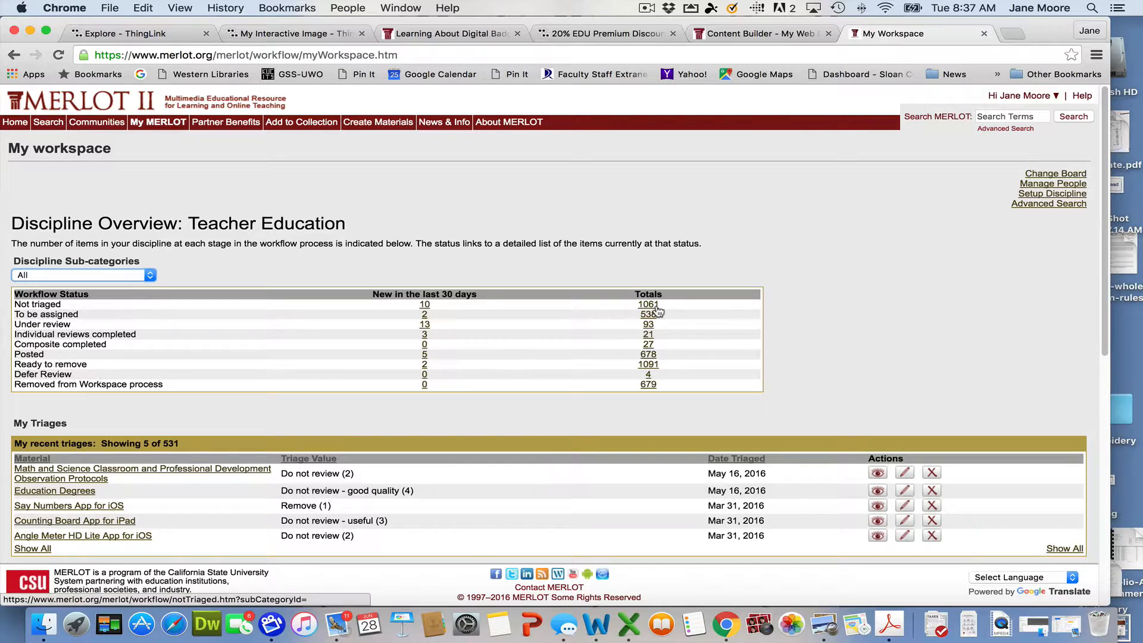
- Open the Text 2 Mindmap material from the untriaged items of the last 30 days and go to its website
click(425, 305)
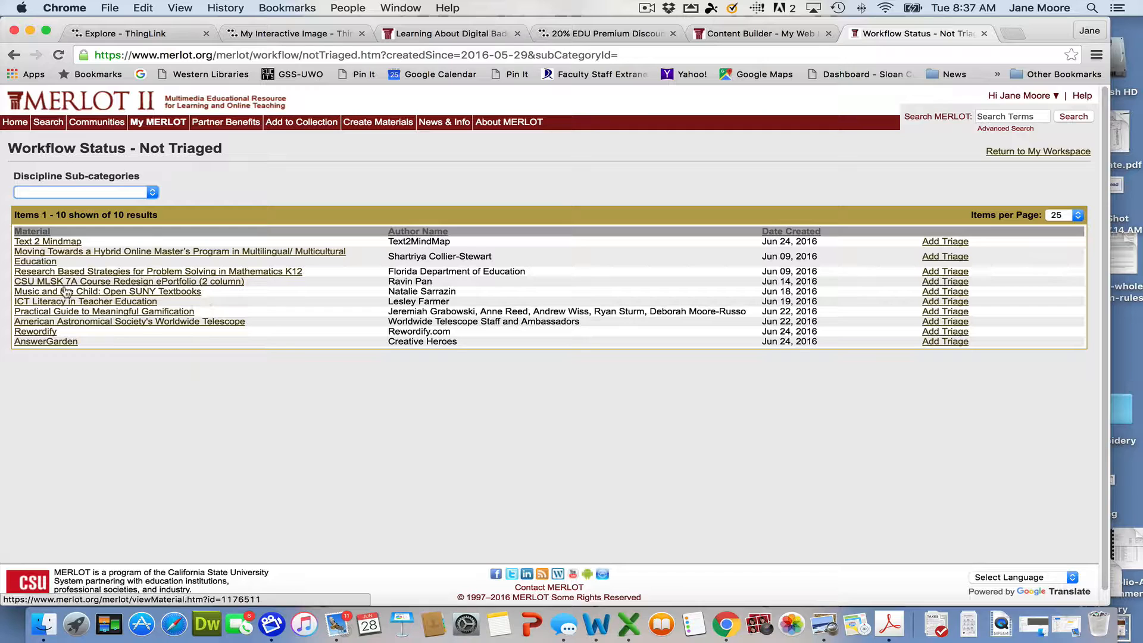
click(56, 243)
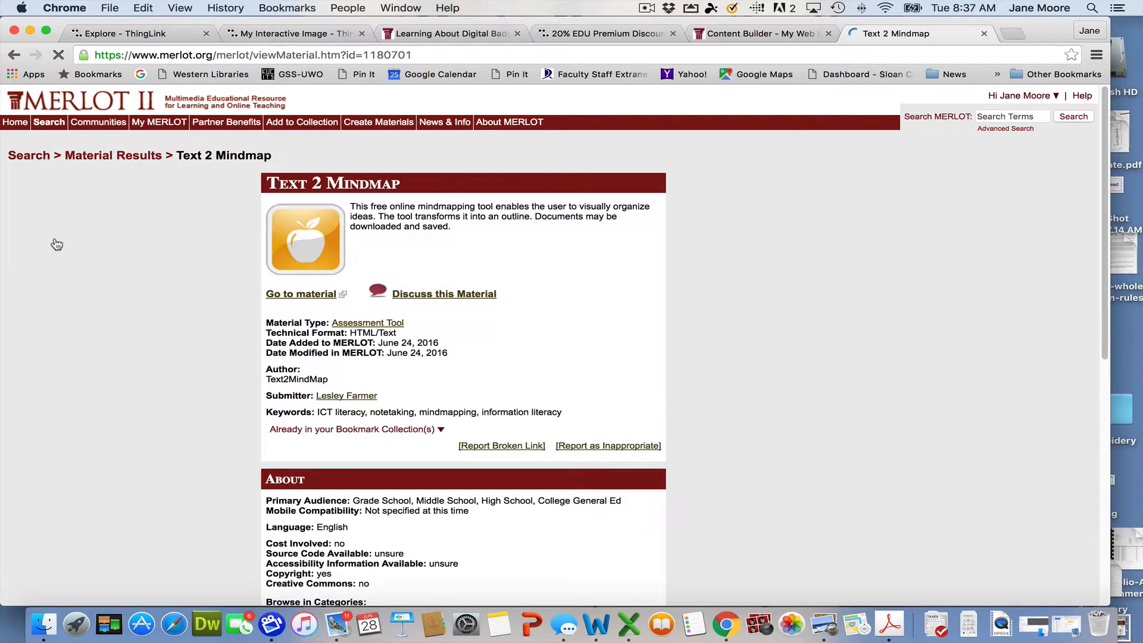
click(300, 295)
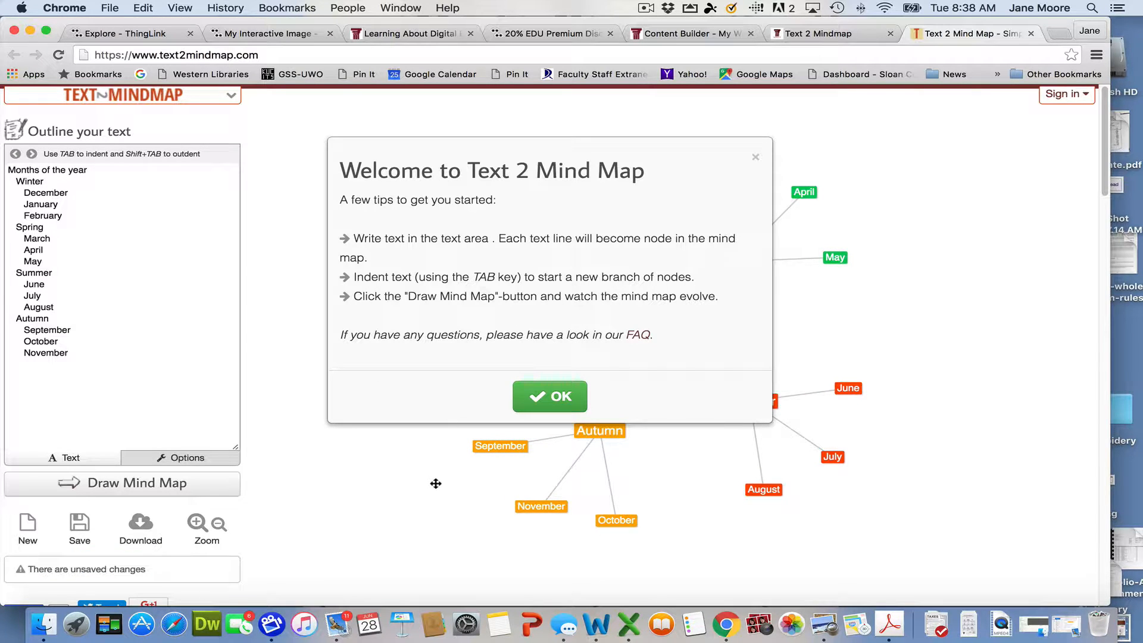
- Dismiss the welcome message and examine the free-use terms, account pricing plans and testimonials on the Text 2 Mind Map site
scroll(436, 483, down, 5)
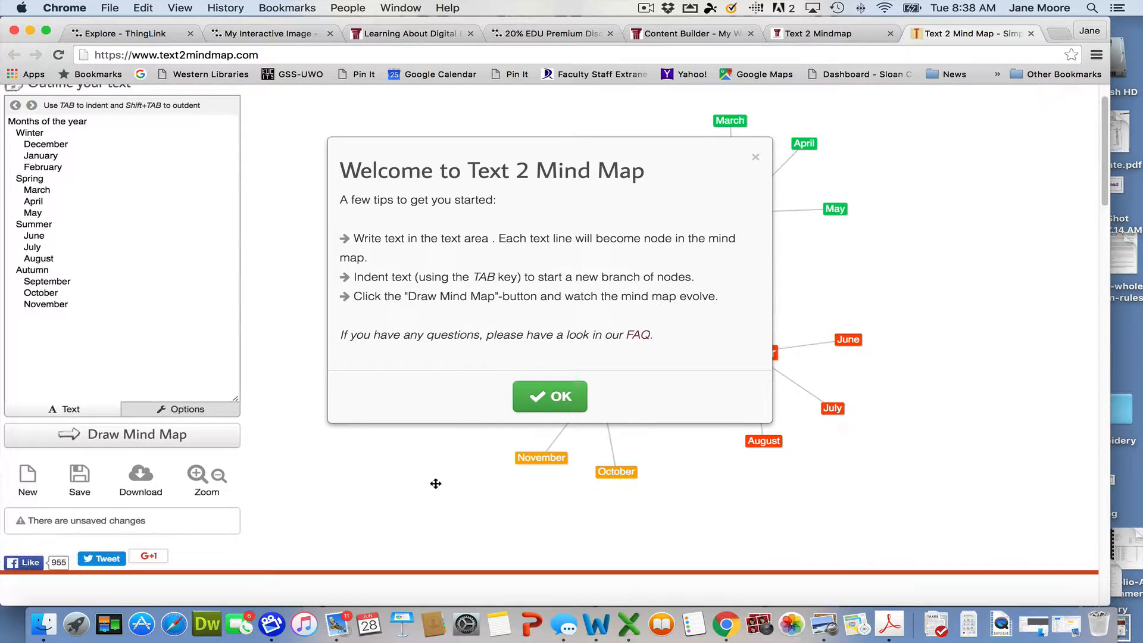
scroll(439, 485, down, 4)
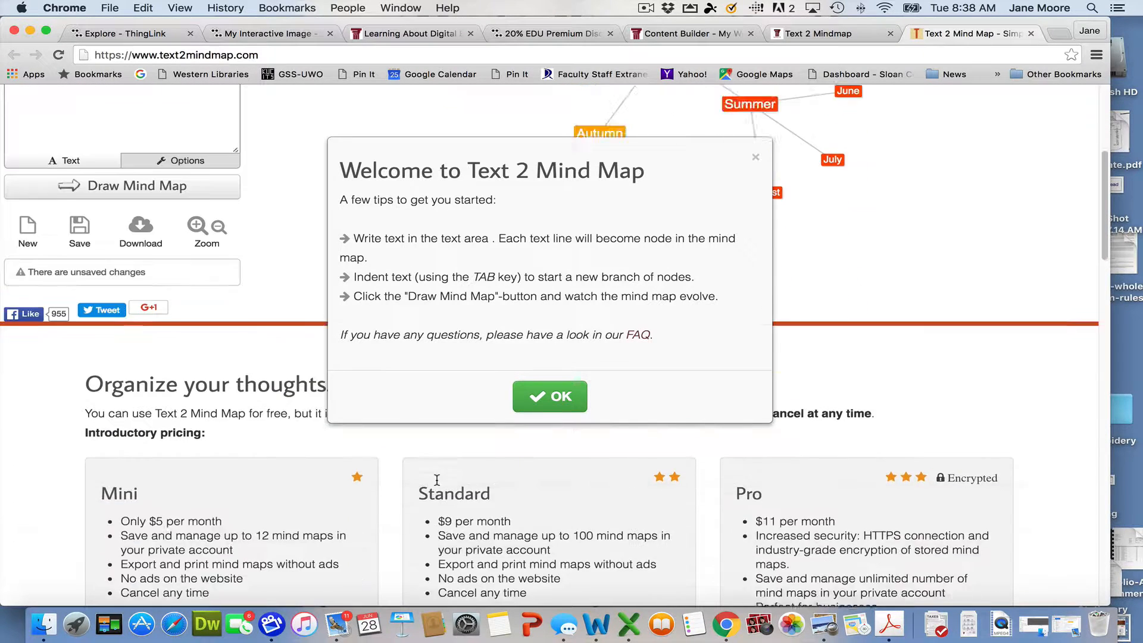
scroll(439, 482, down, 2)
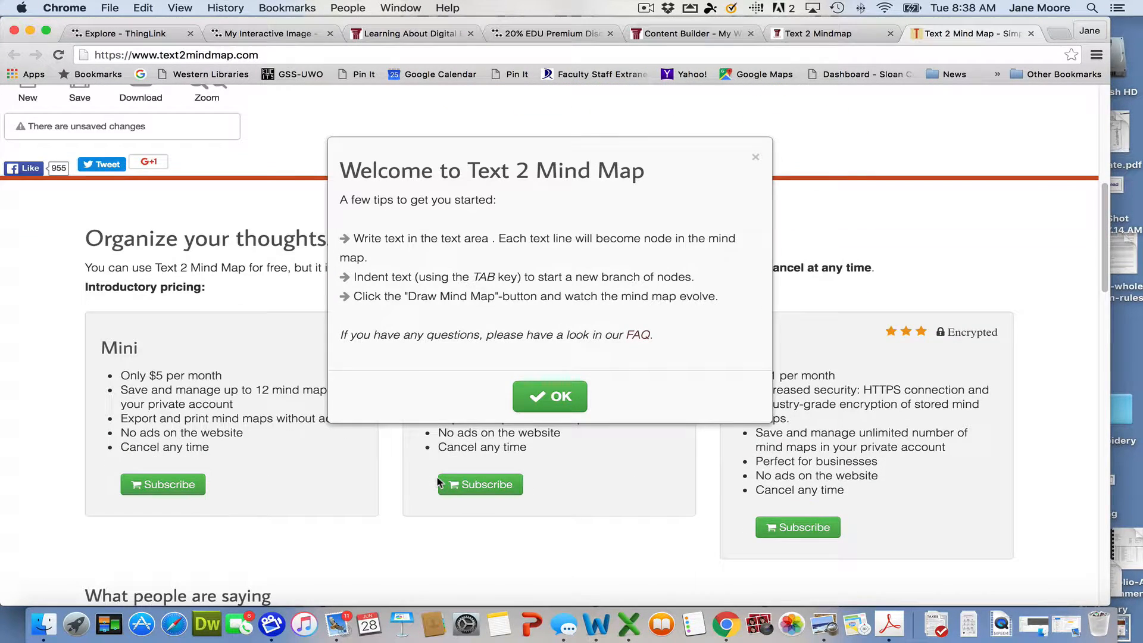
click(438, 484)
scroll(439, 484, up, 1)
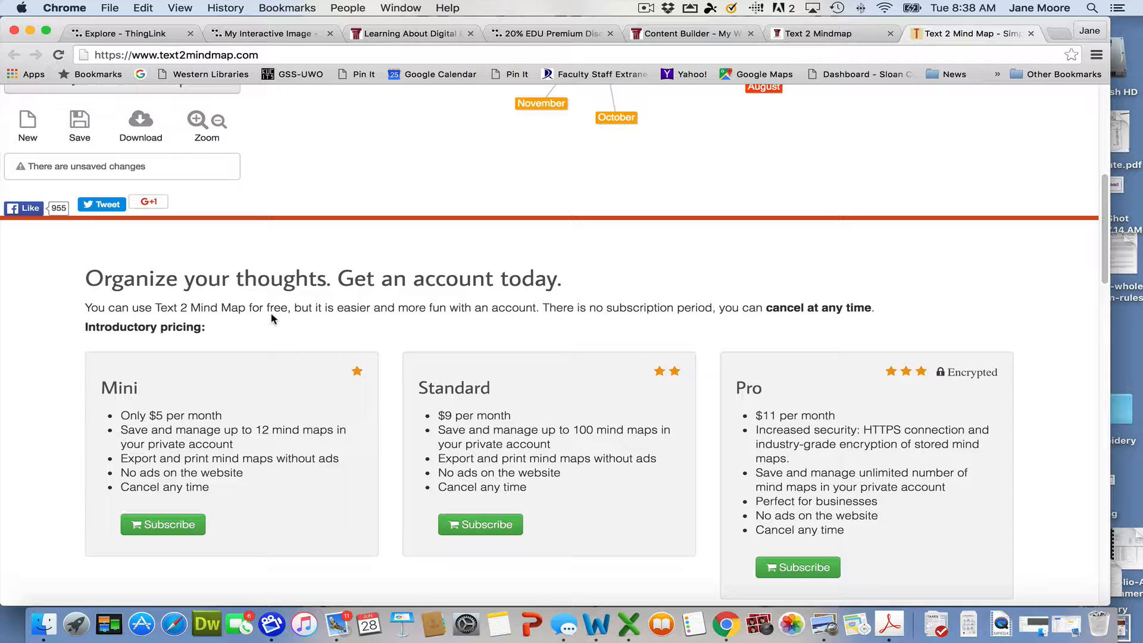
scroll(268, 322, down, 5)
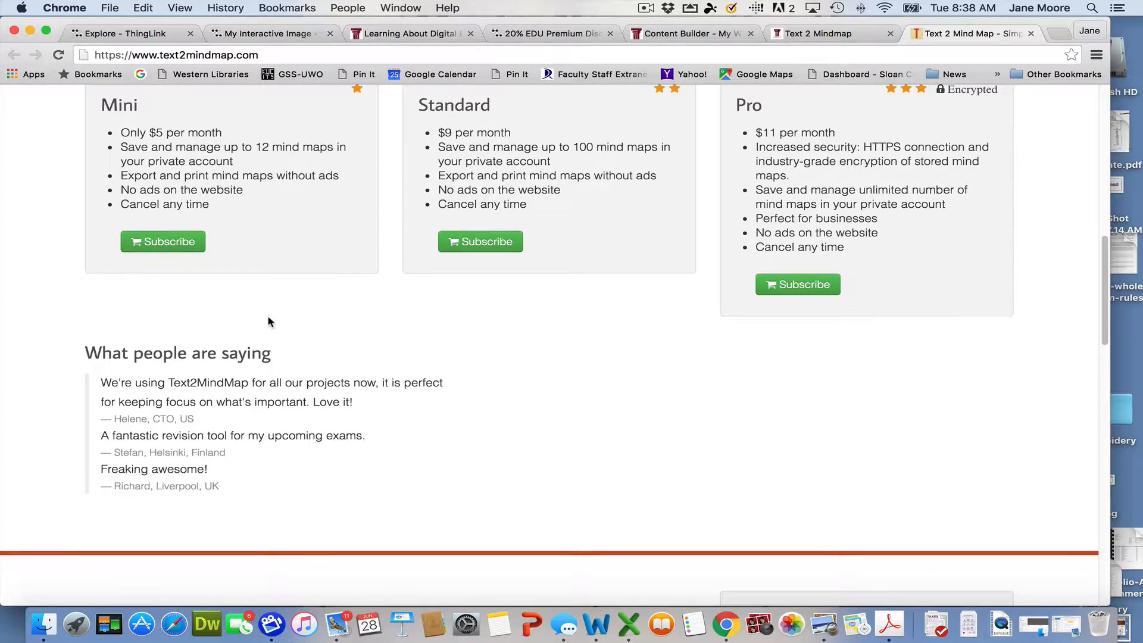
scroll(267, 322, up, 10)
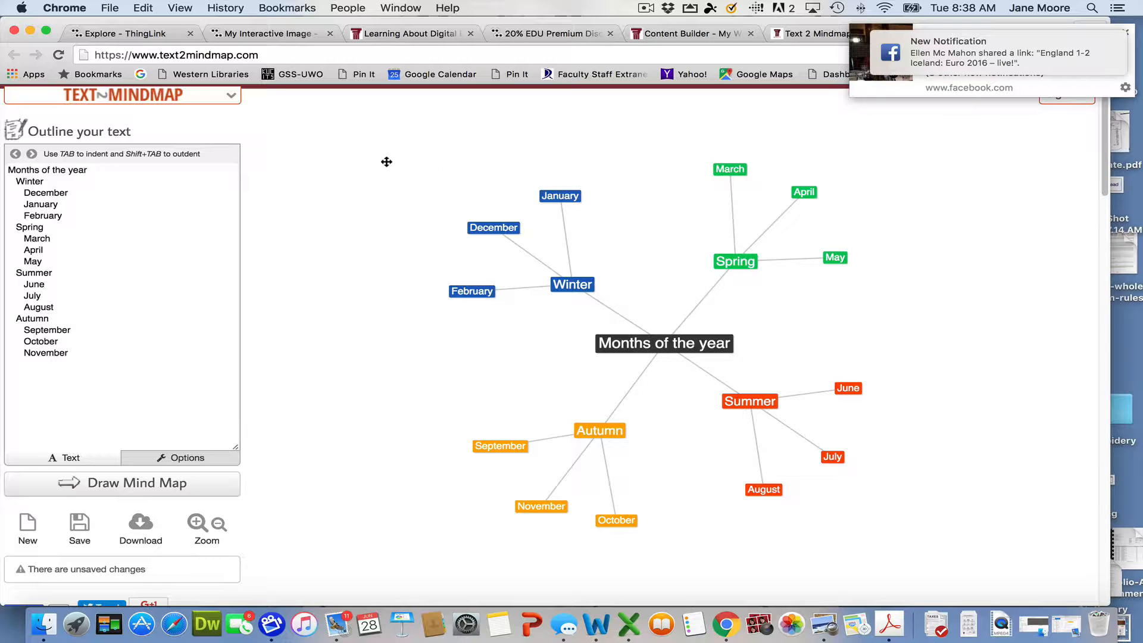
- Open the Add Triage form from Text 2 Mindmap's material workspace and look through the available triage values
click(178, 36)
click(819, 33)
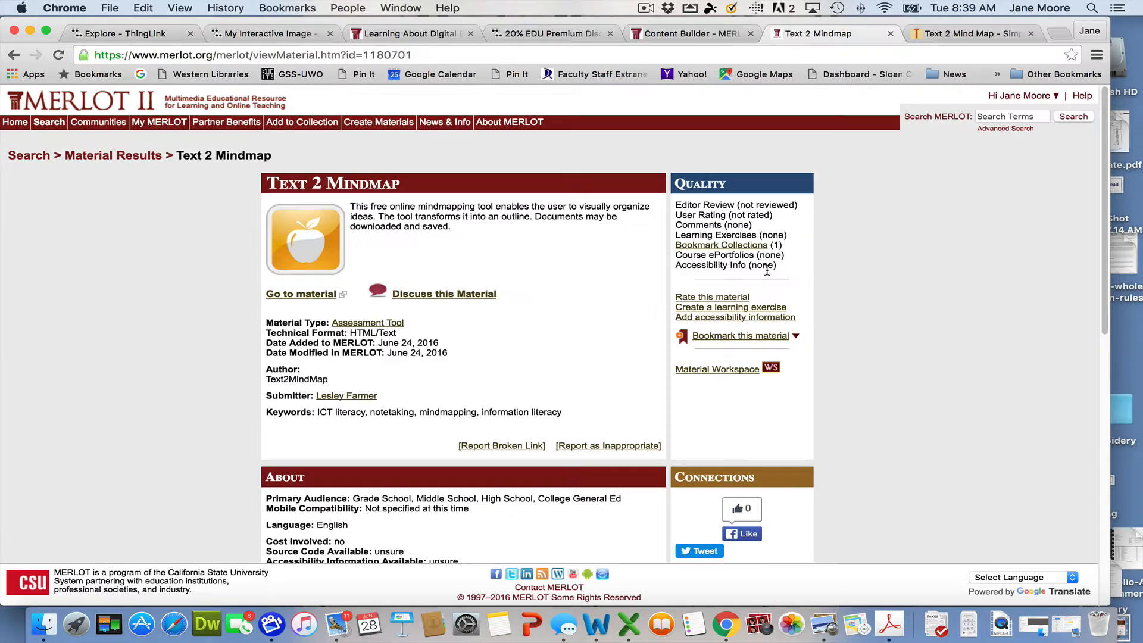
click(722, 370)
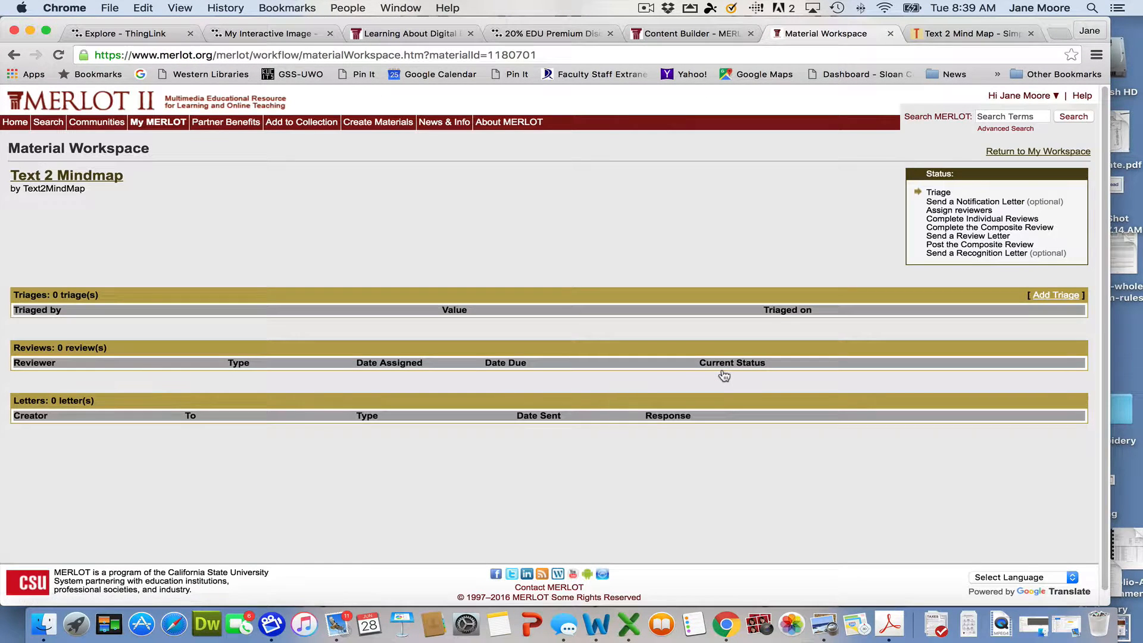
click(1048, 296)
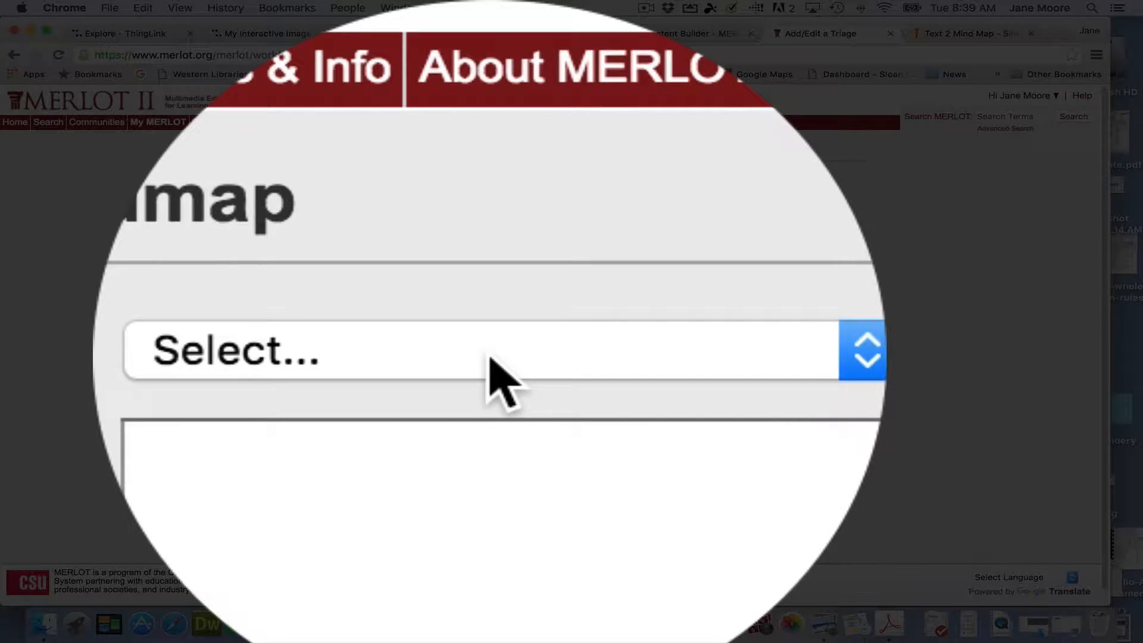
click(487, 355)
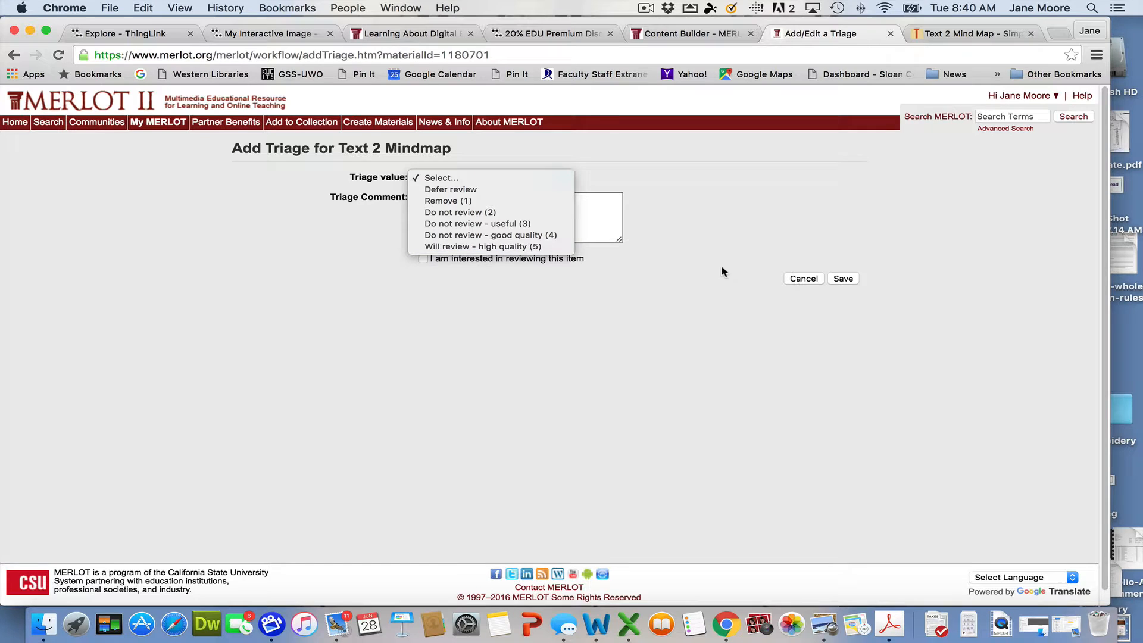
click(843, 279)
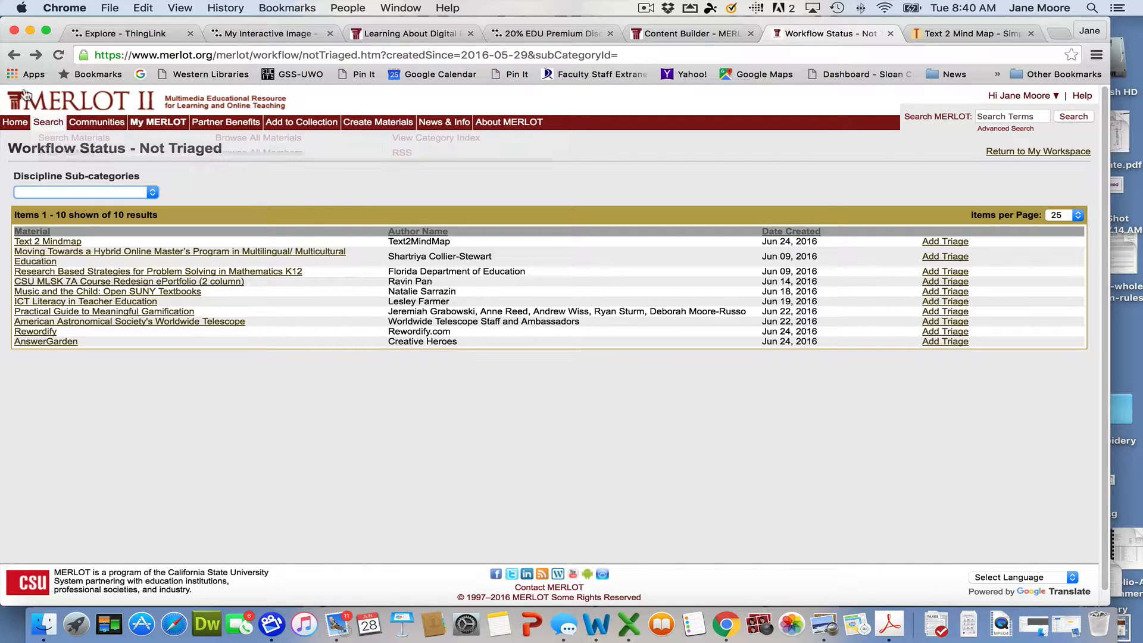
- Open the material workspace of SketchBook Pro App for iPad from the full list of items to be assigned
click(158, 122)
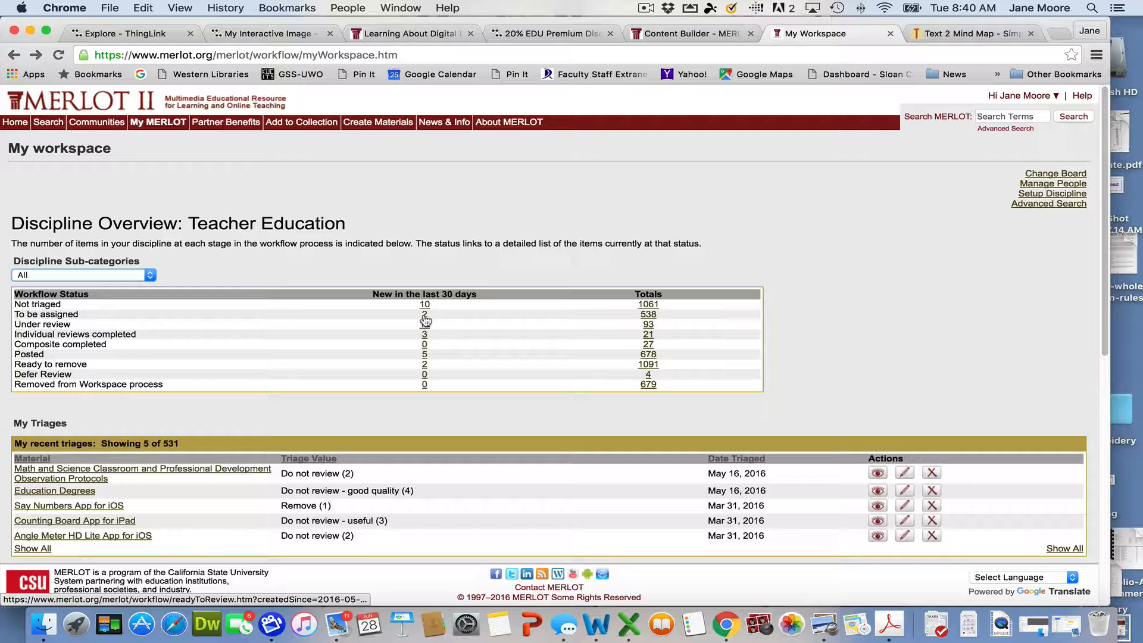
click(649, 316)
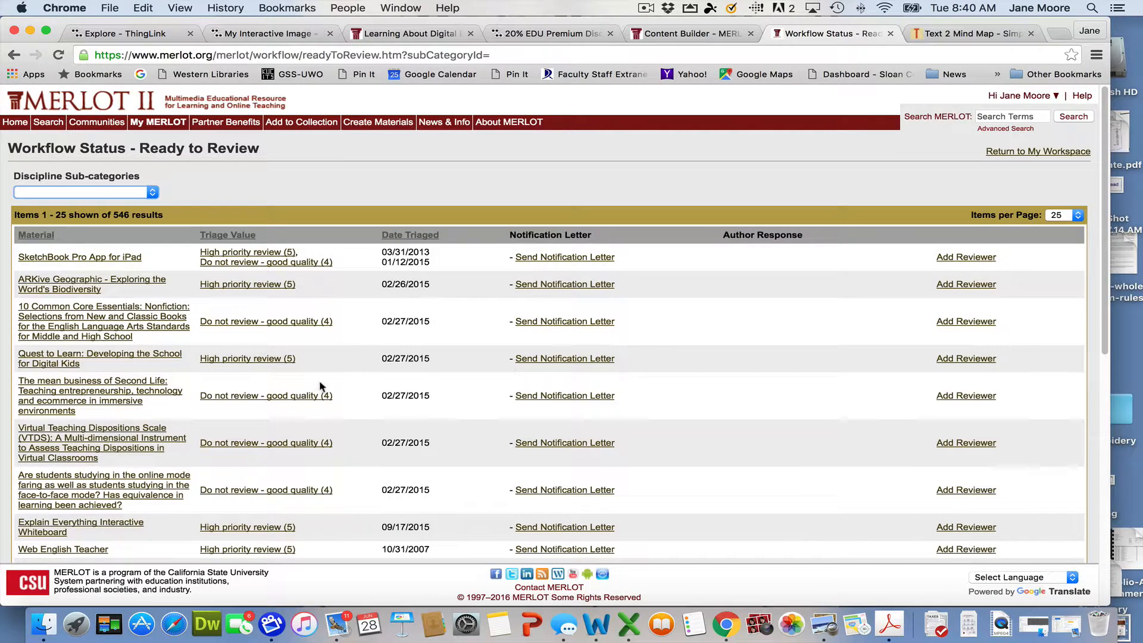
click(91, 258)
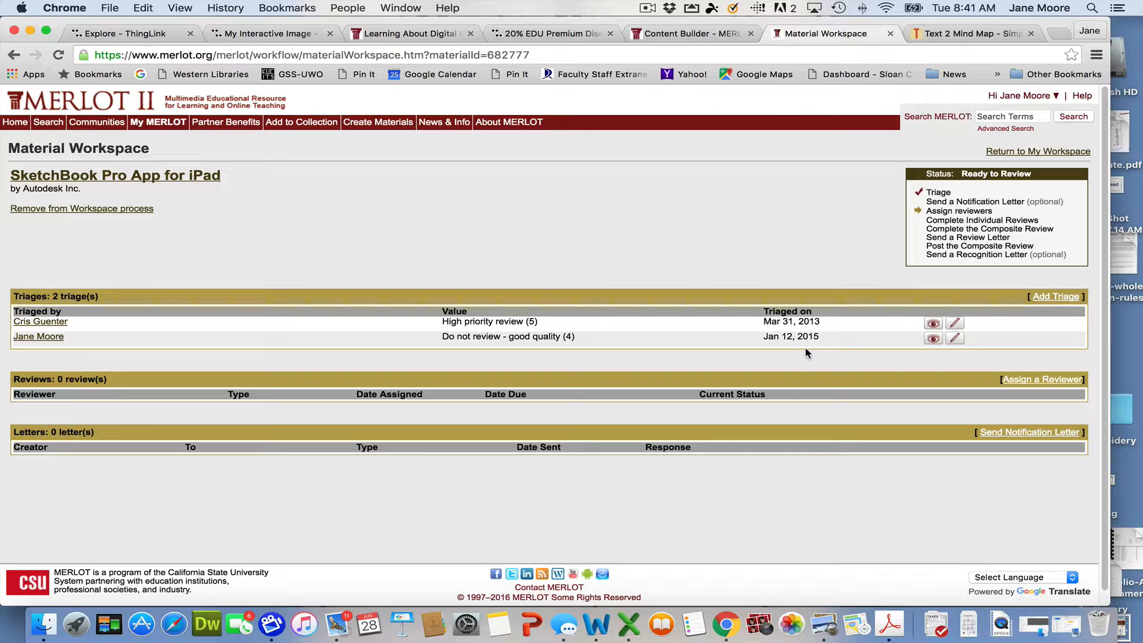
- Try to assign an individual reviewer to SketchBook Pro App for iPad, due July 19, 2016, with a notification email
click(1048, 384)
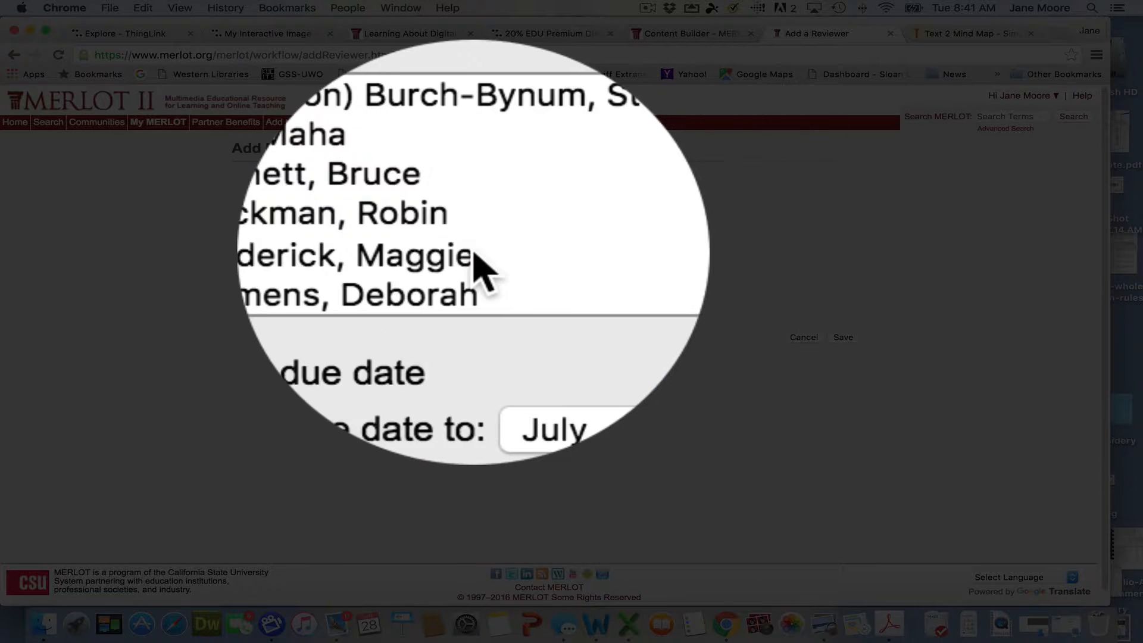
scroll(475, 253, down, 5)
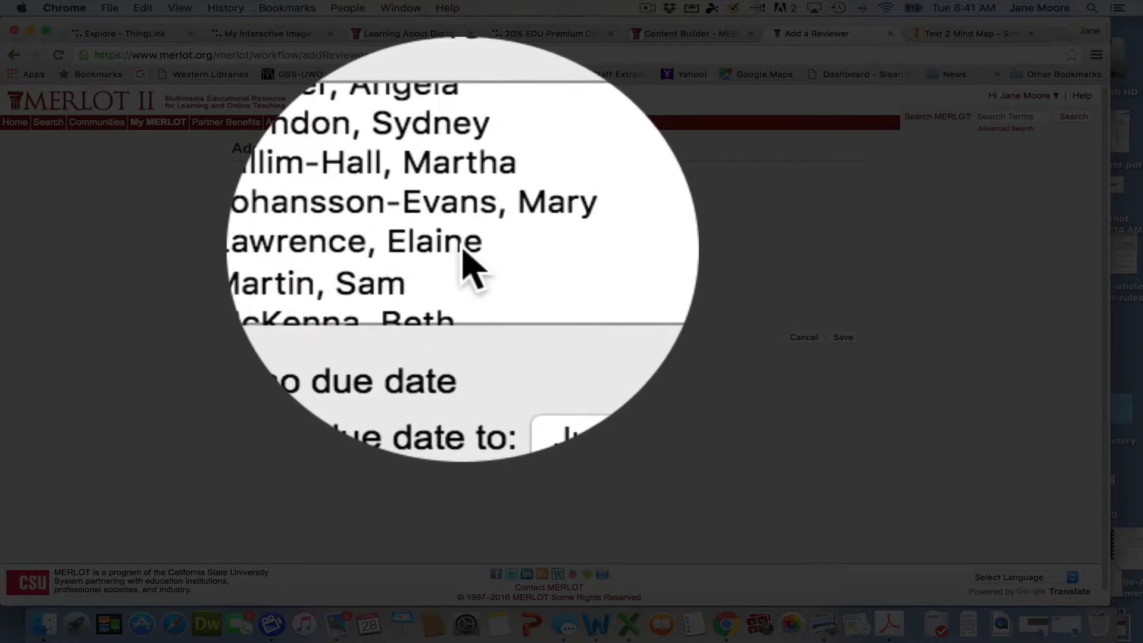
scroll(463, 253, down, 2)
click(449, 218)
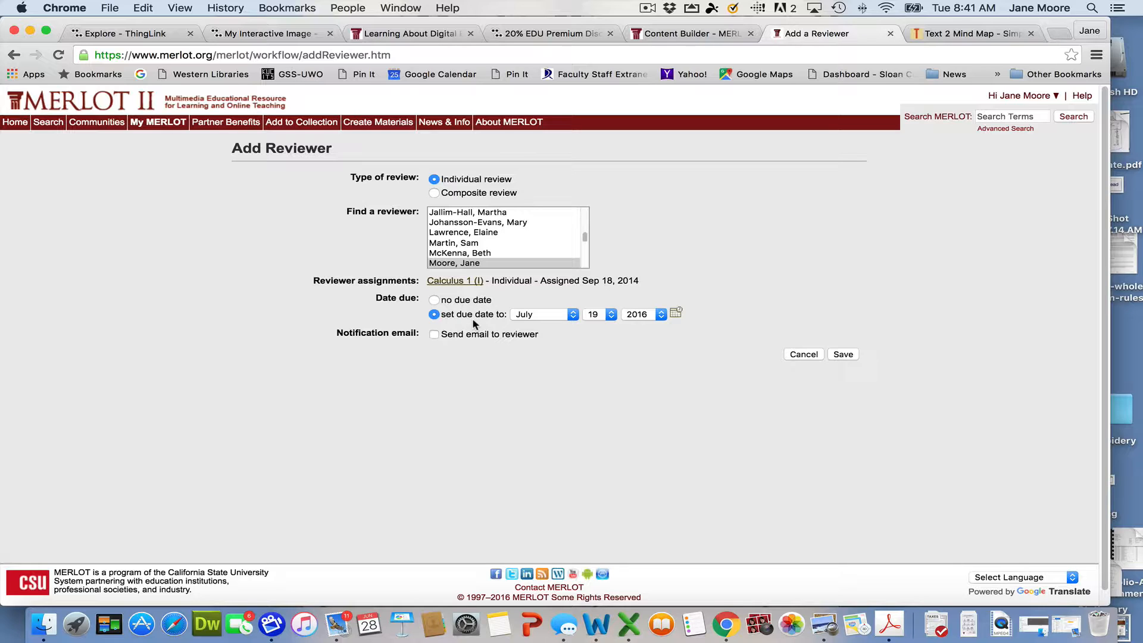
click(434, 335)
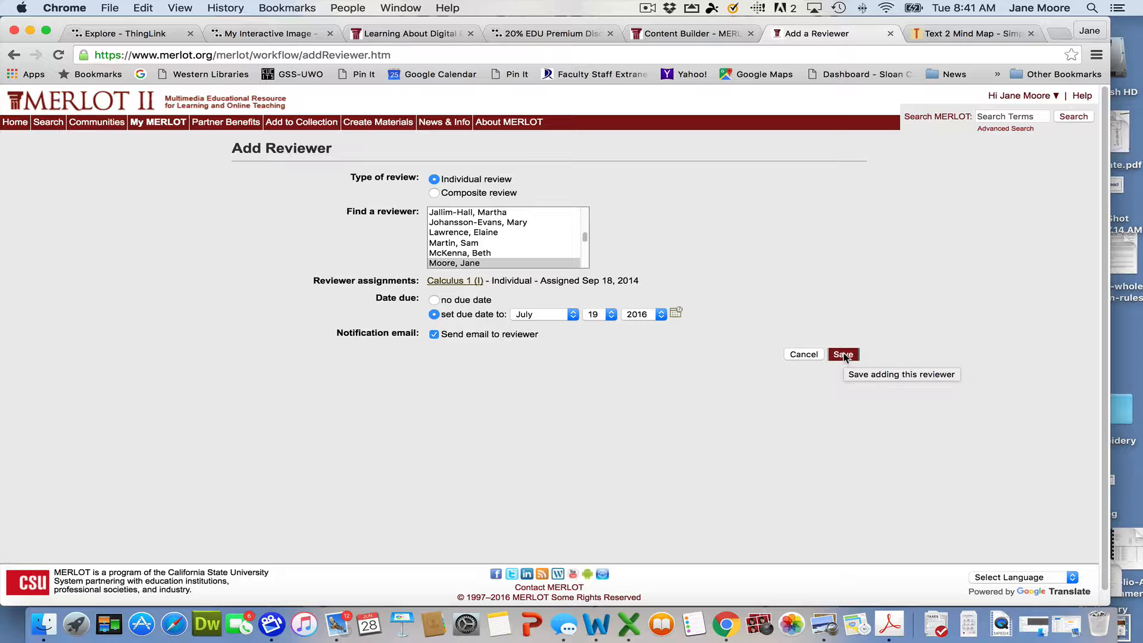
click(811, 356)
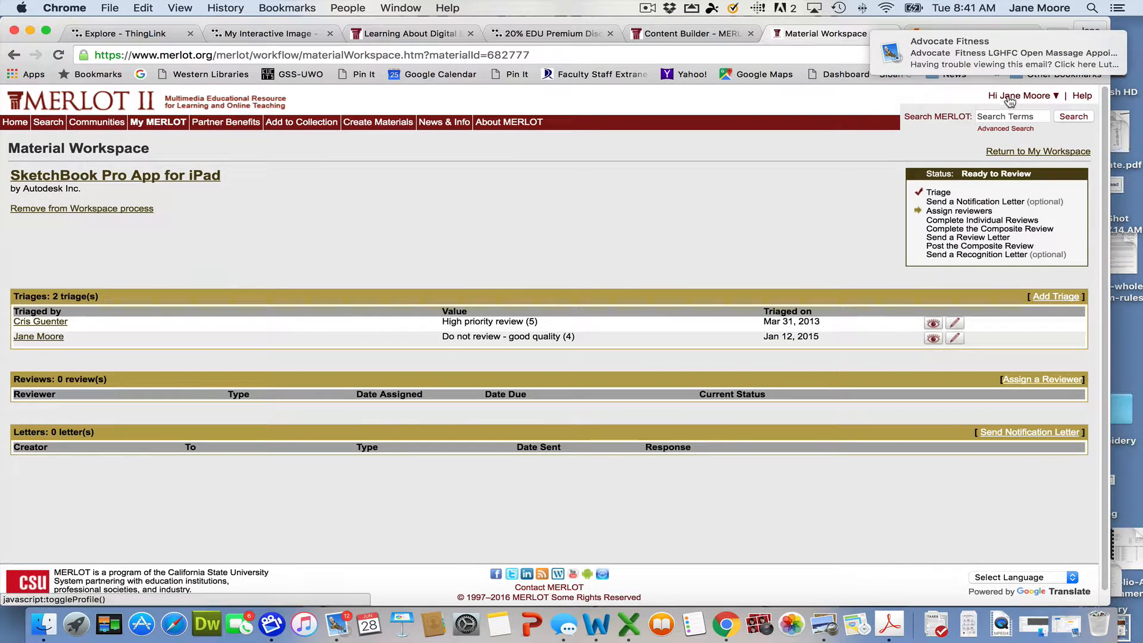
- Open the material workspace of The Case of the Mismatched Content from the individual reviews completed in the last 30 days
click(1006, 153)
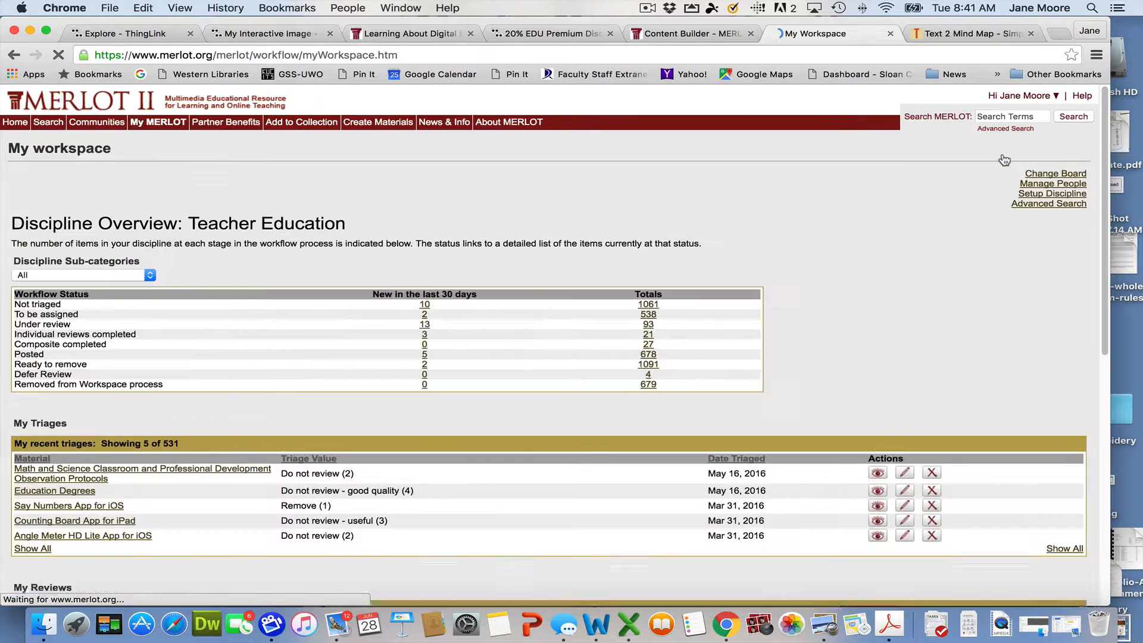
click(425, 335)
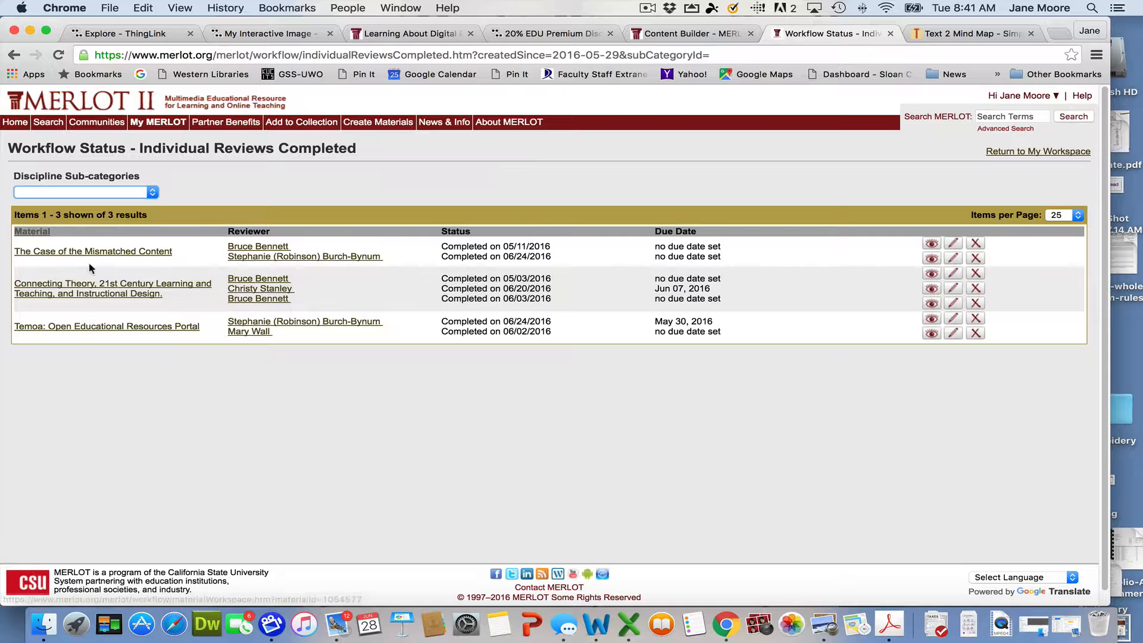
click(101, 251)
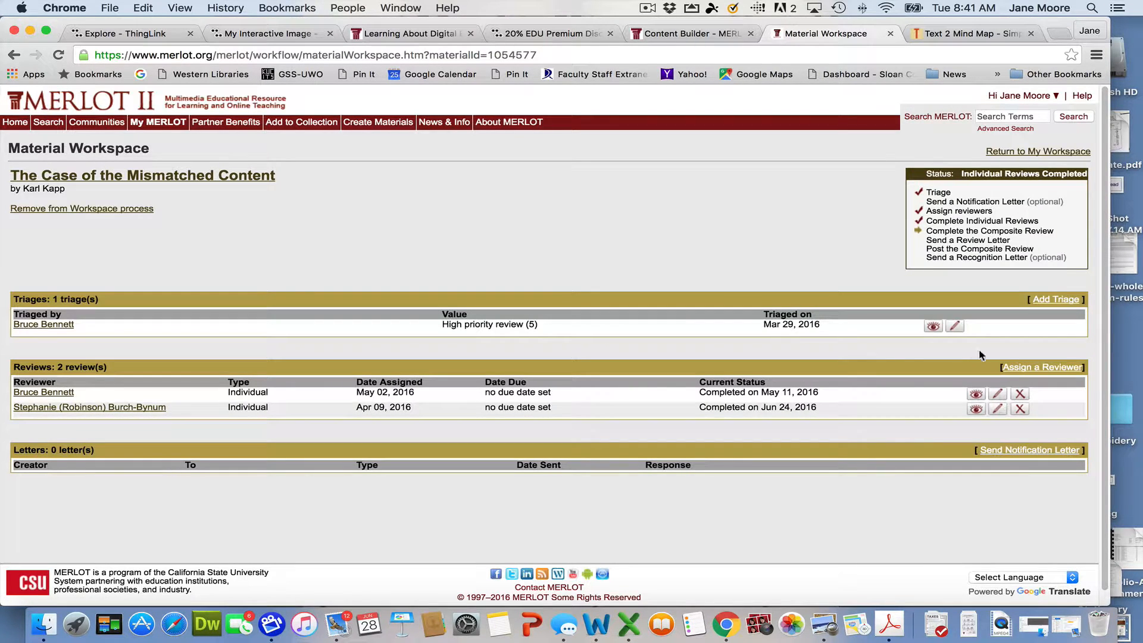
- Assign yourself as composite reviewer of The Case of the Mismatched Content, with no due date and no notification email
click(1052, 368)
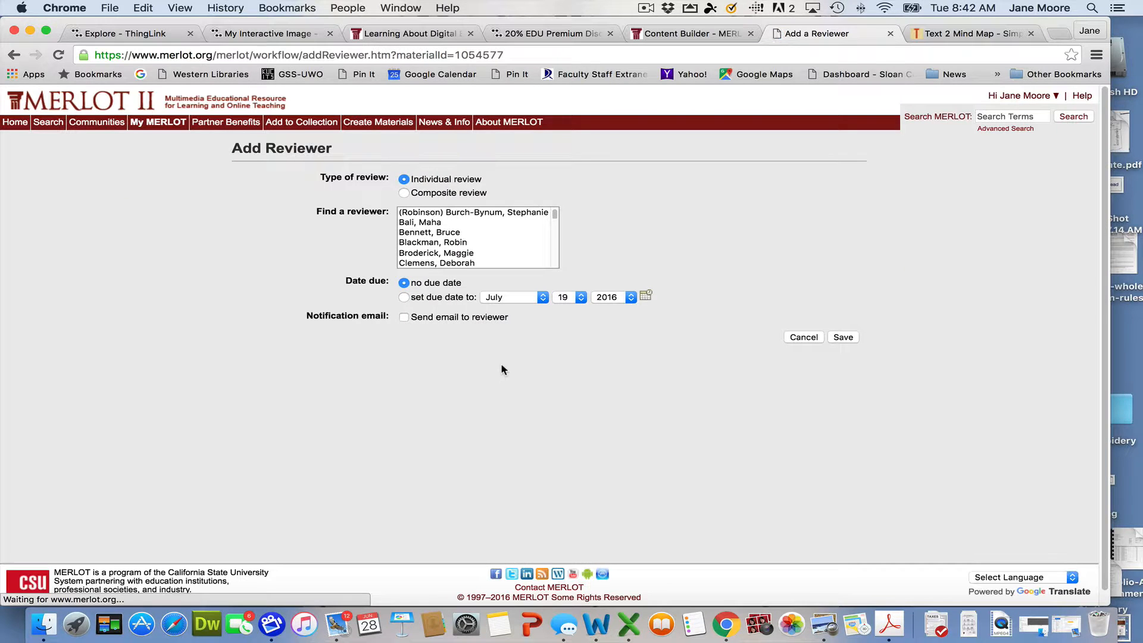
click(402, 193)
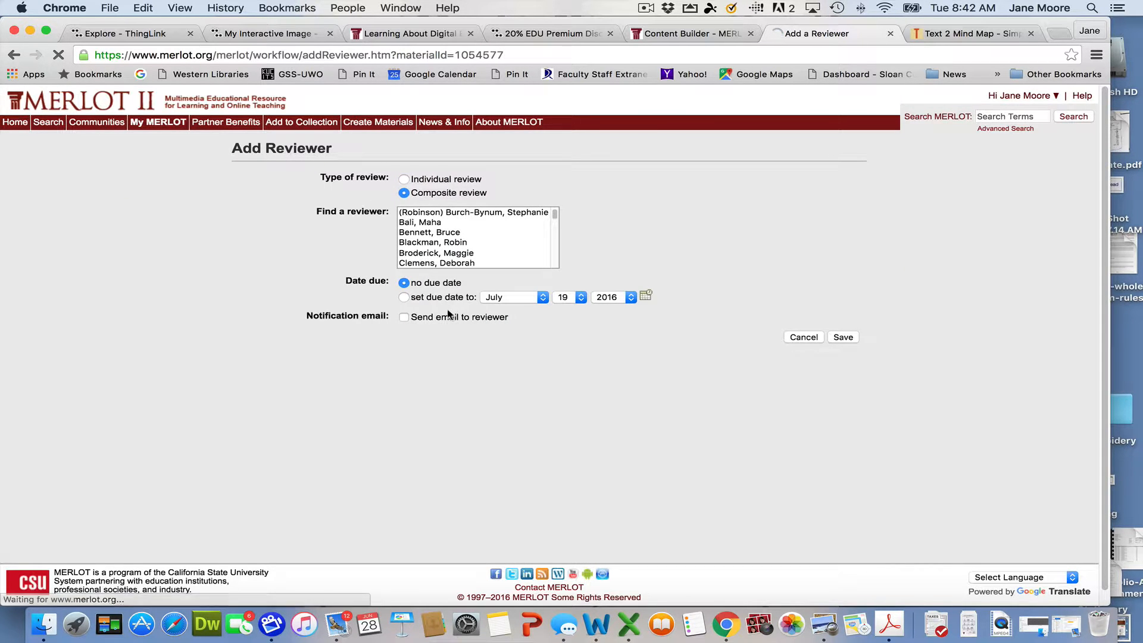
scroll(429, 245, down, 5)
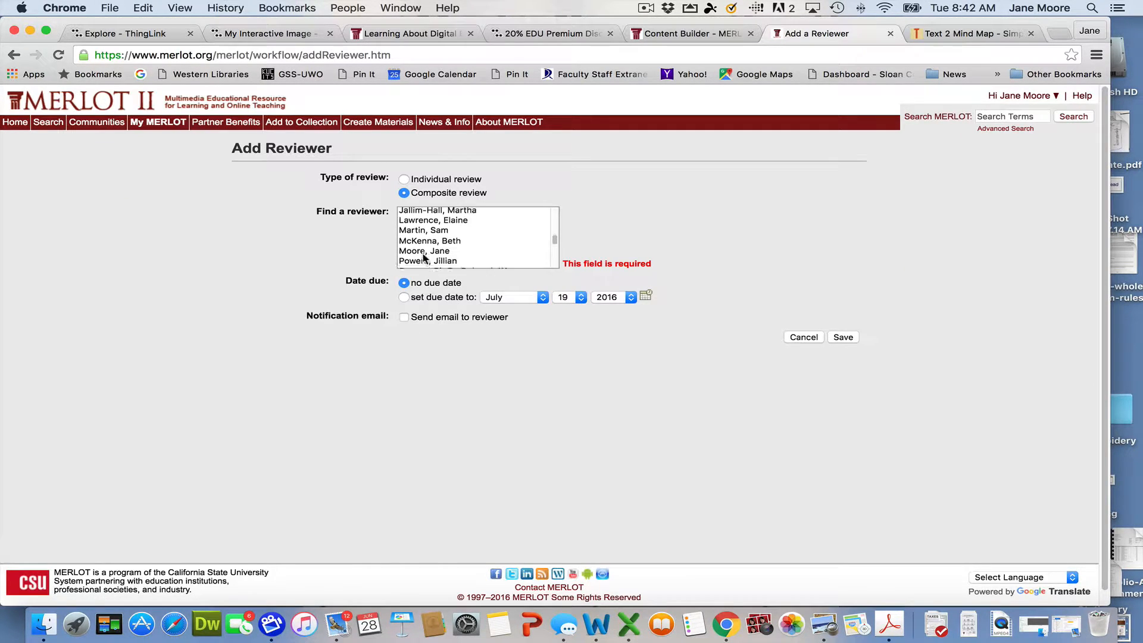
click(425, 251)
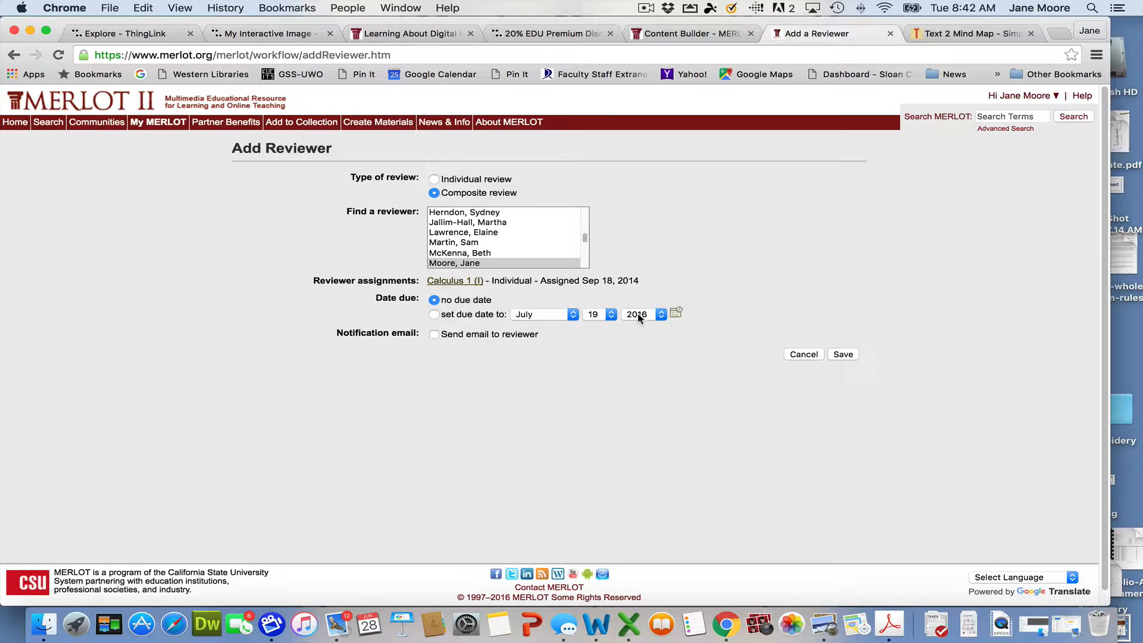
click(843, 355)
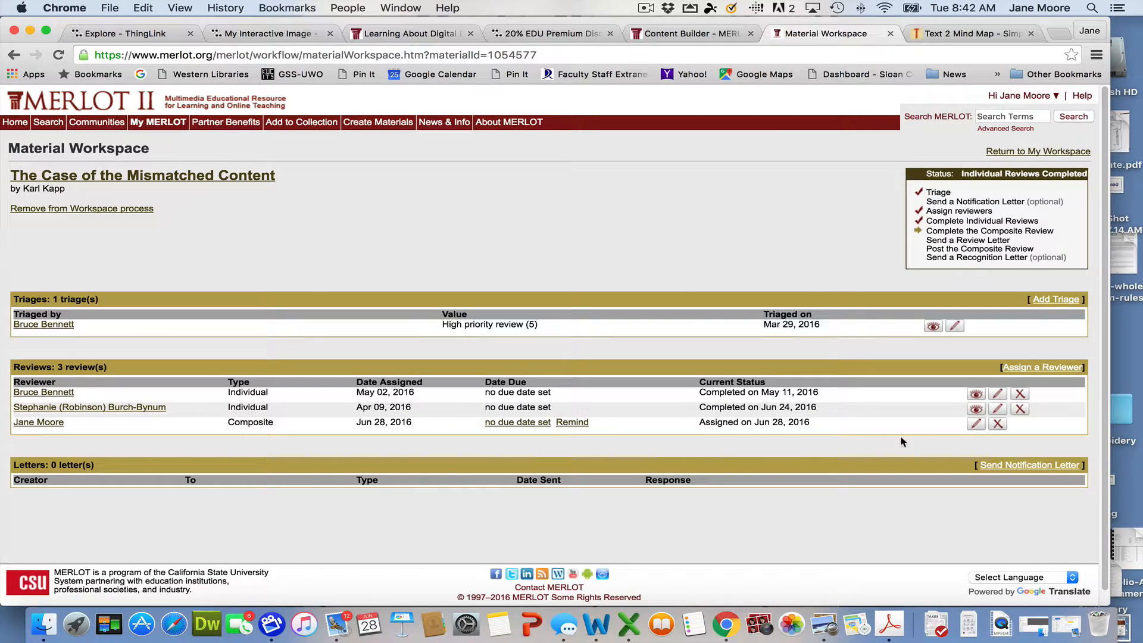
- Open the assigned composite review for editing and fill its Overview with the second individual reviewer's entry
click(977, 425)
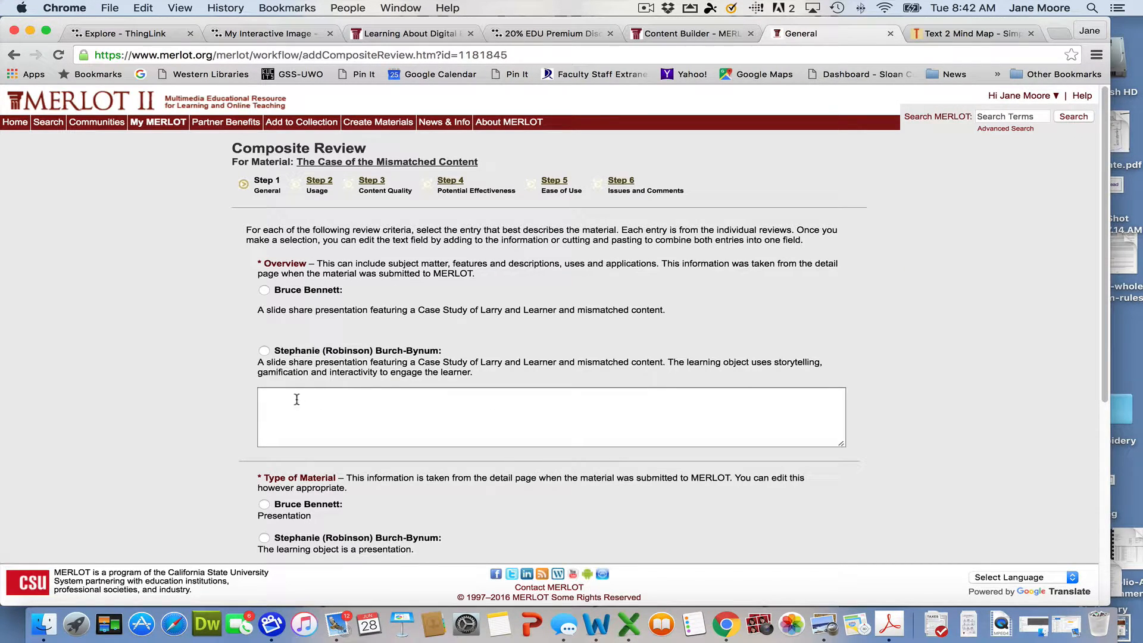
click(264, 351)
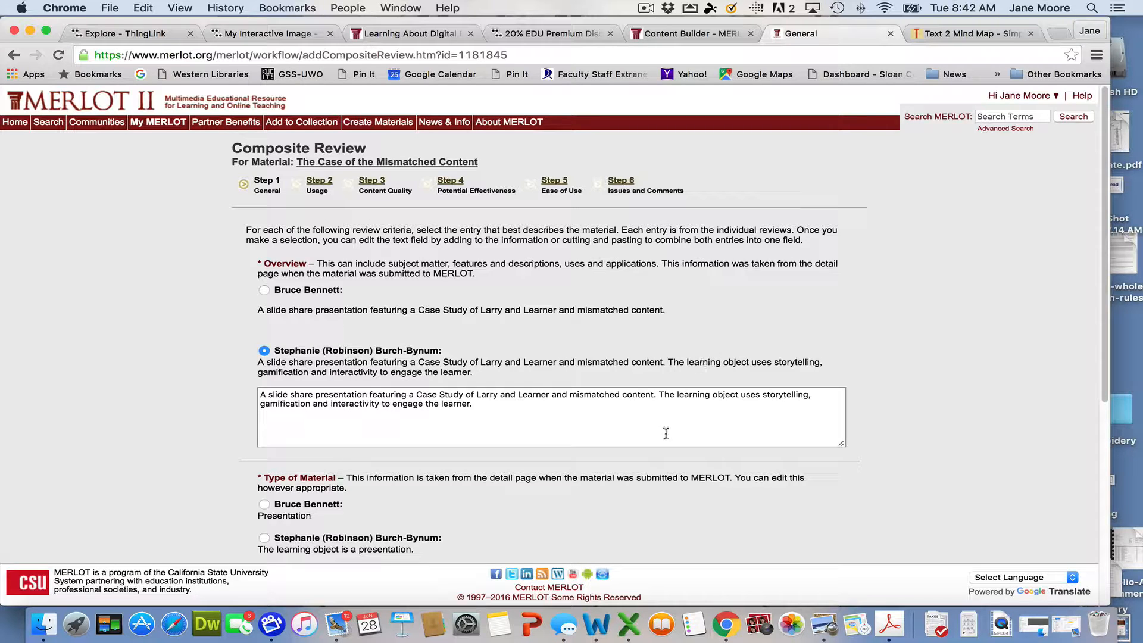
scroll(656, 433, down, 1)
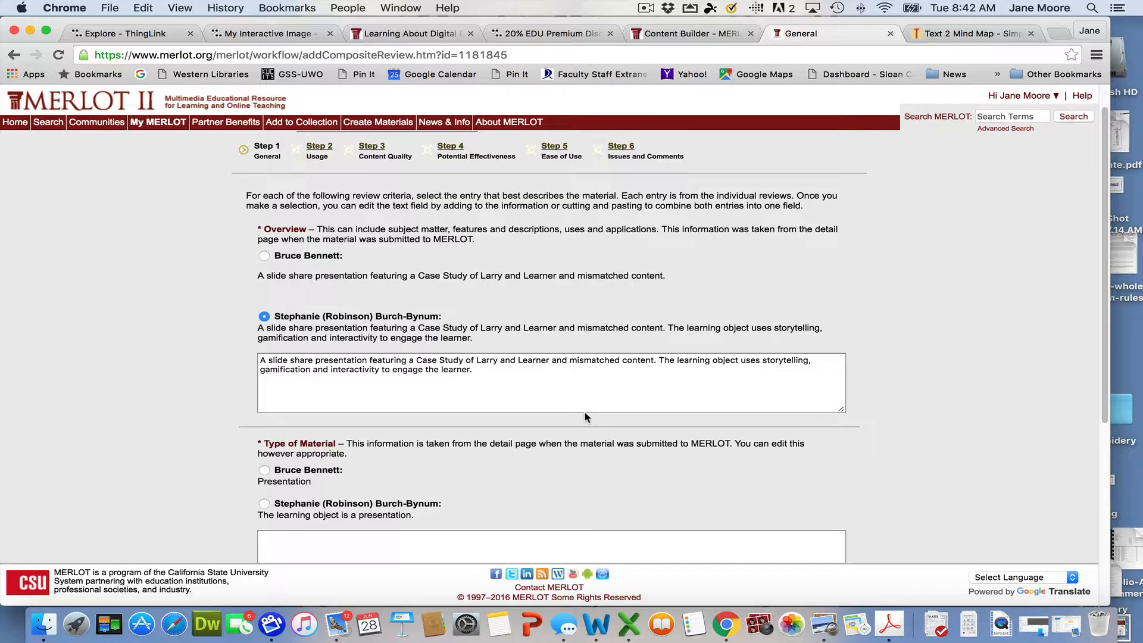
scroll(586, 417, down, 4)
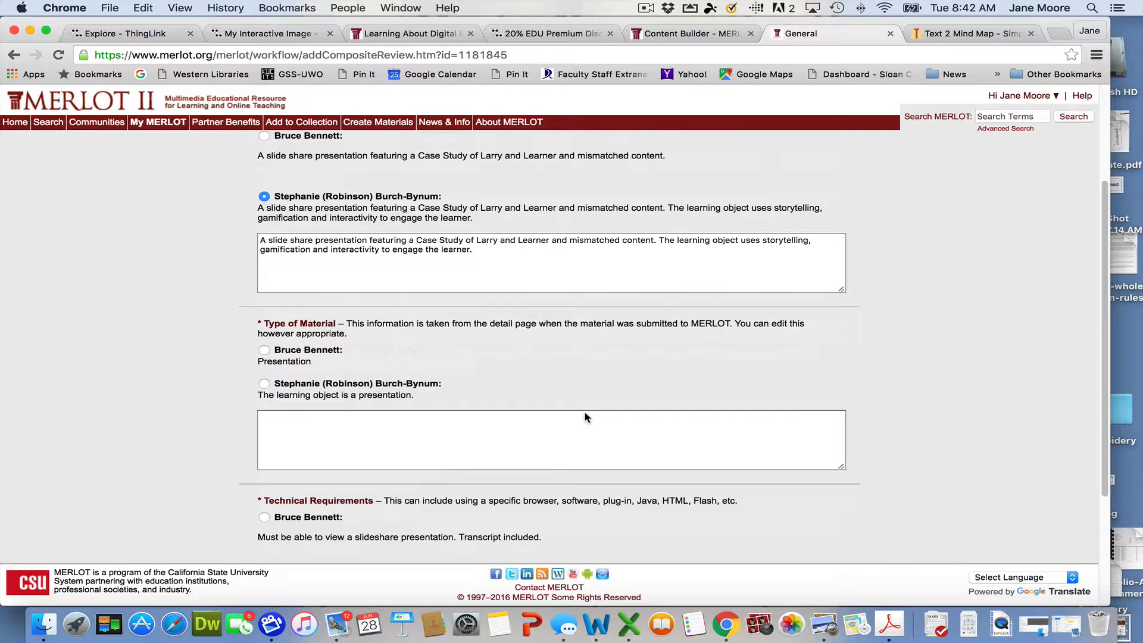
scroll(586, 418, up, 5)
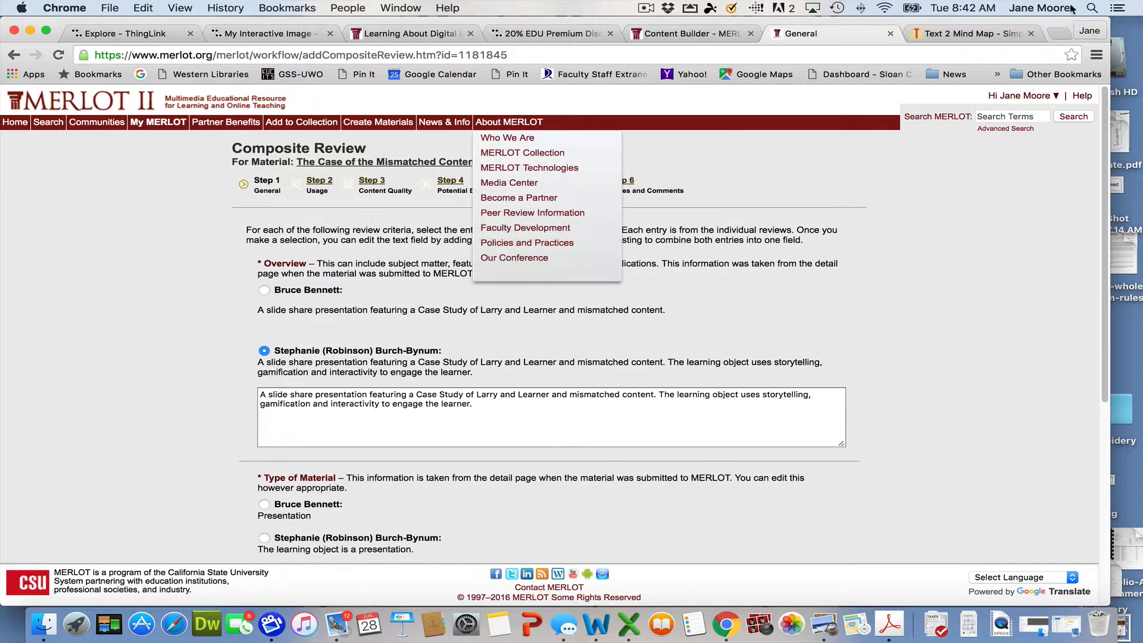
- Open your editor workspace and look through its recent triages, assigned, in-progress and completed reviews, and letters awaiting response
mouse_move(1028, 93)
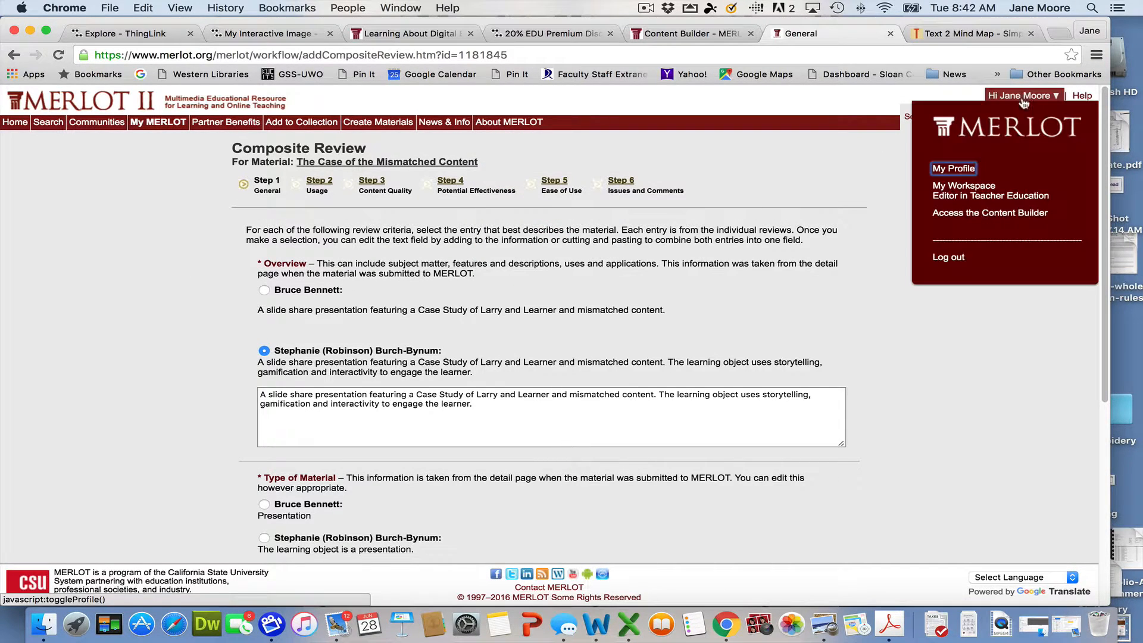
click(993, 188)
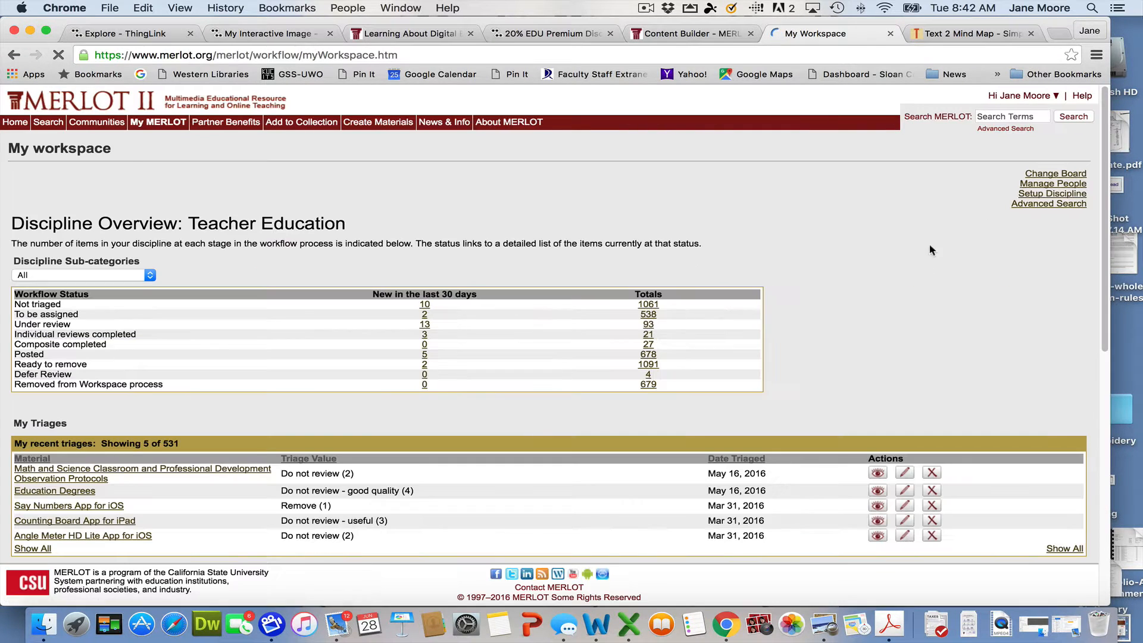
scroll(708, 417, down, 2)
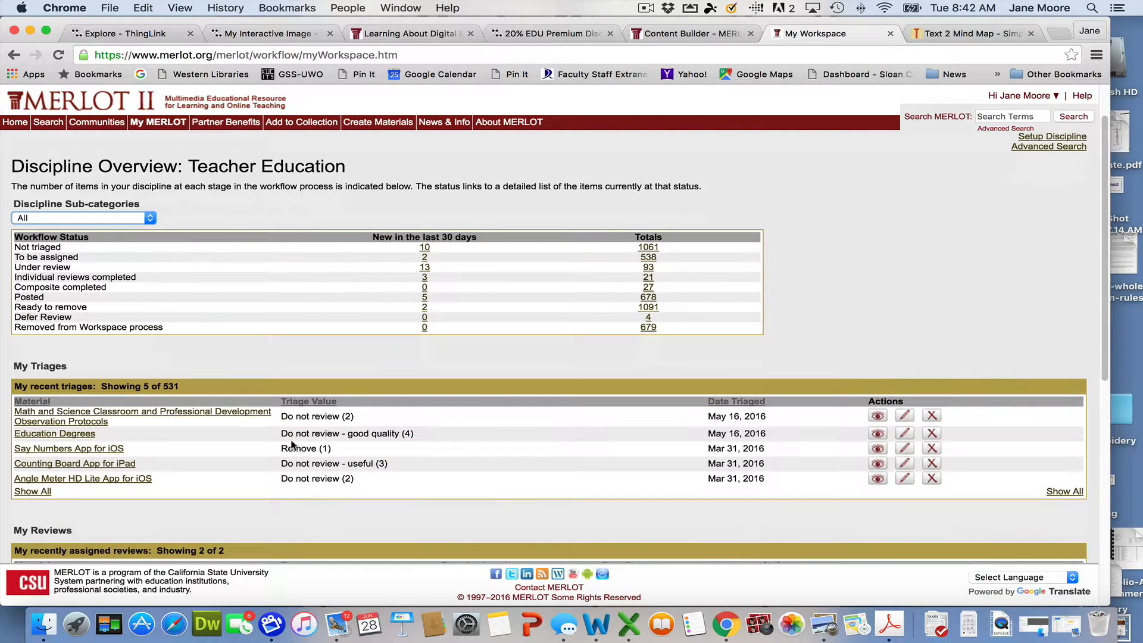
scroll(486, 474, down, 2)
scroll(491, 464, down, 3)
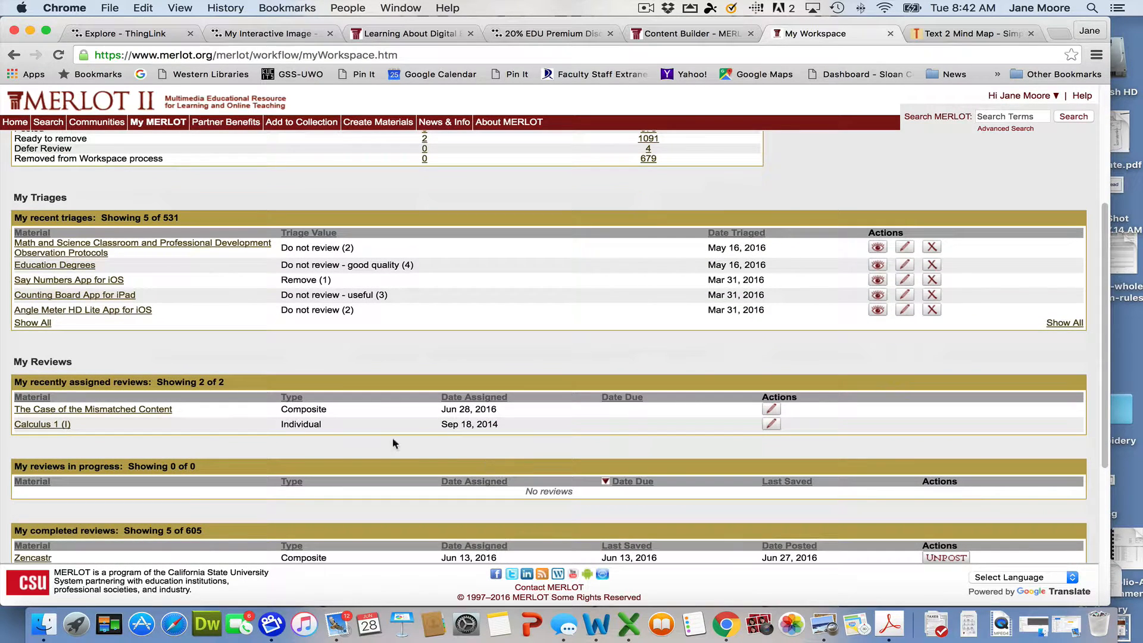
scroll(387, 430, down, 3)
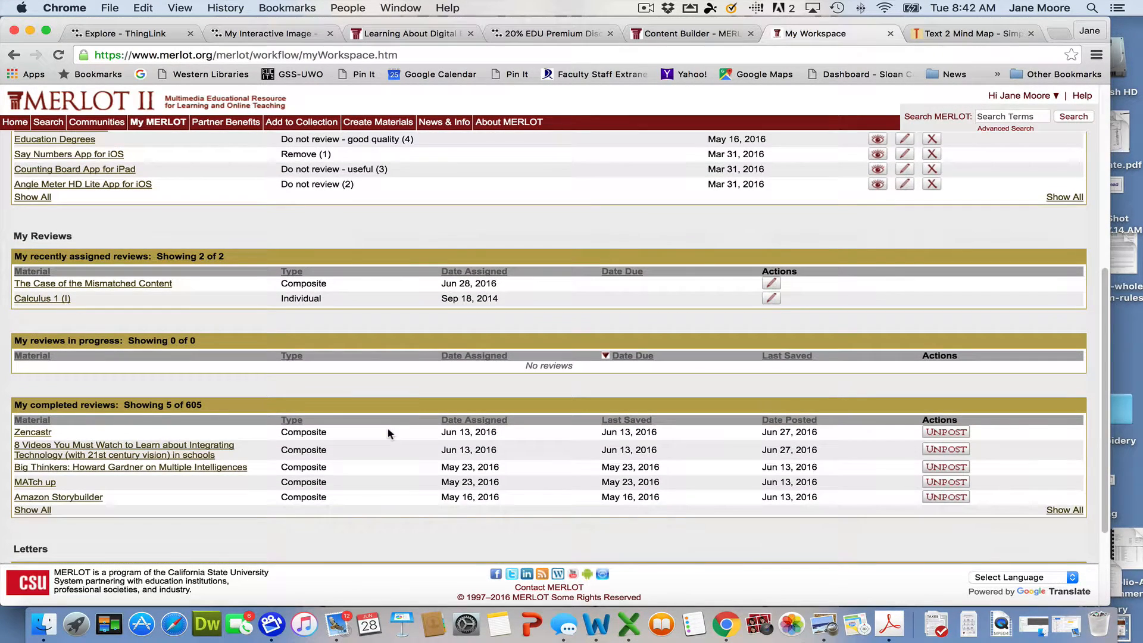
scroll(389, 434, down, 3)
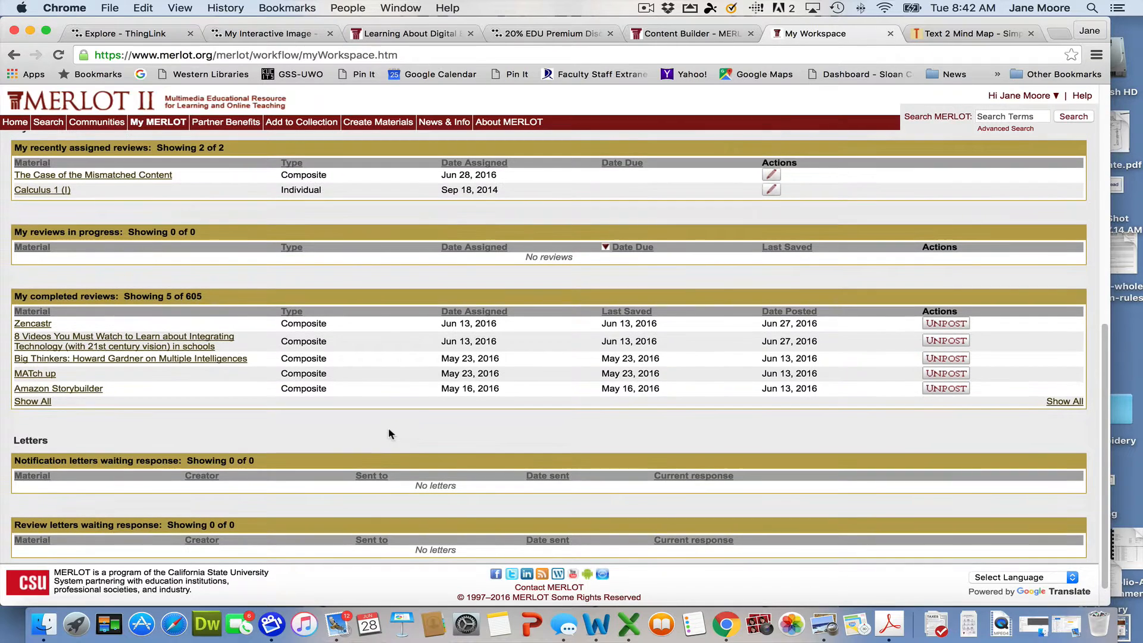
scroll(389, 430, down, 2)
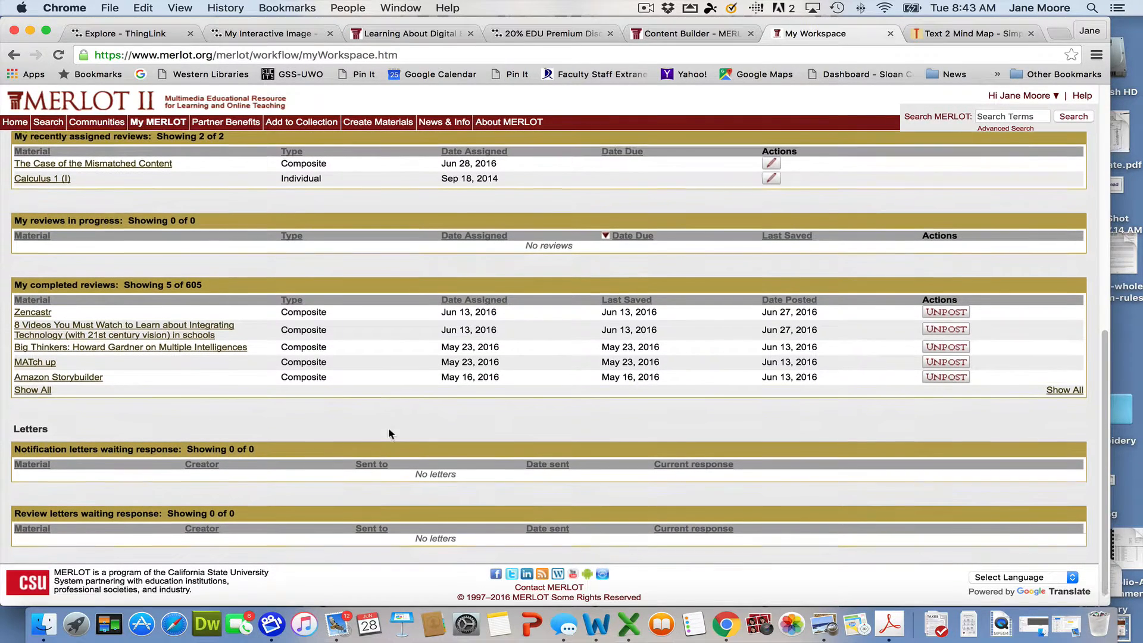
scroll(389, 434, down, 1)
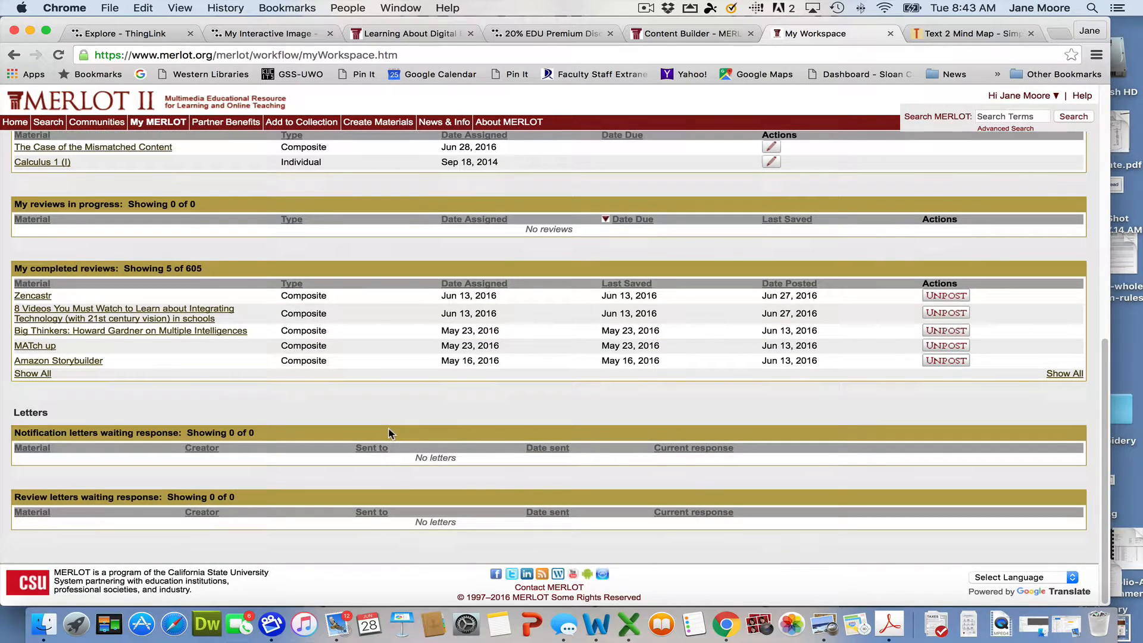
scroll(388, 428, up, 15)
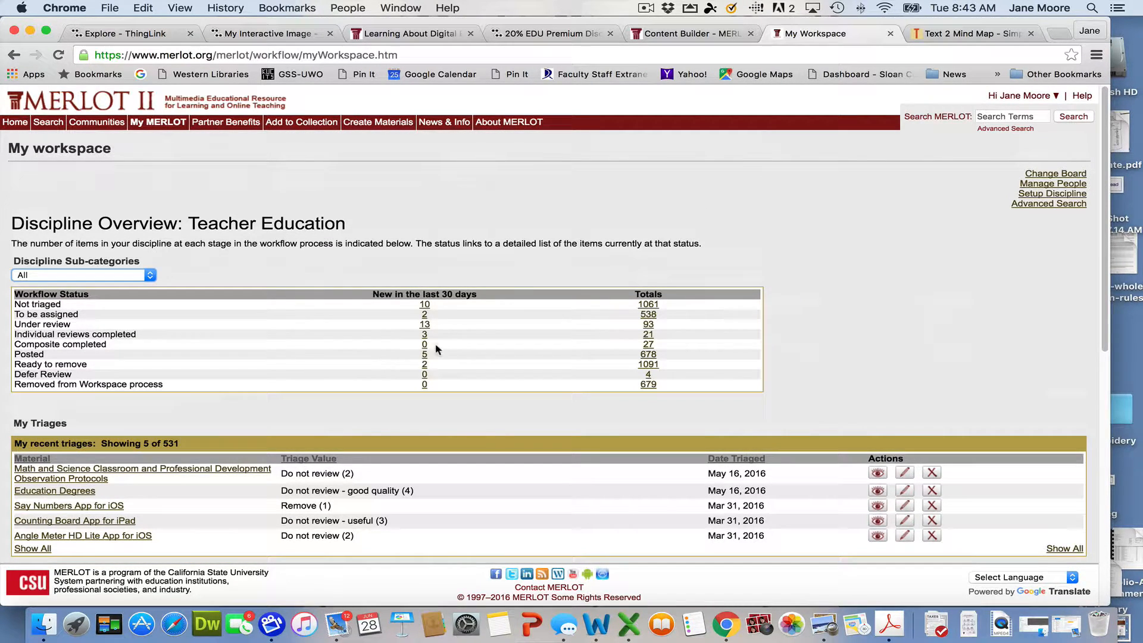
- Open a new review letter for Audioboo from all completed composite reviews and go through its name, email and subject fields
click(650, 347)
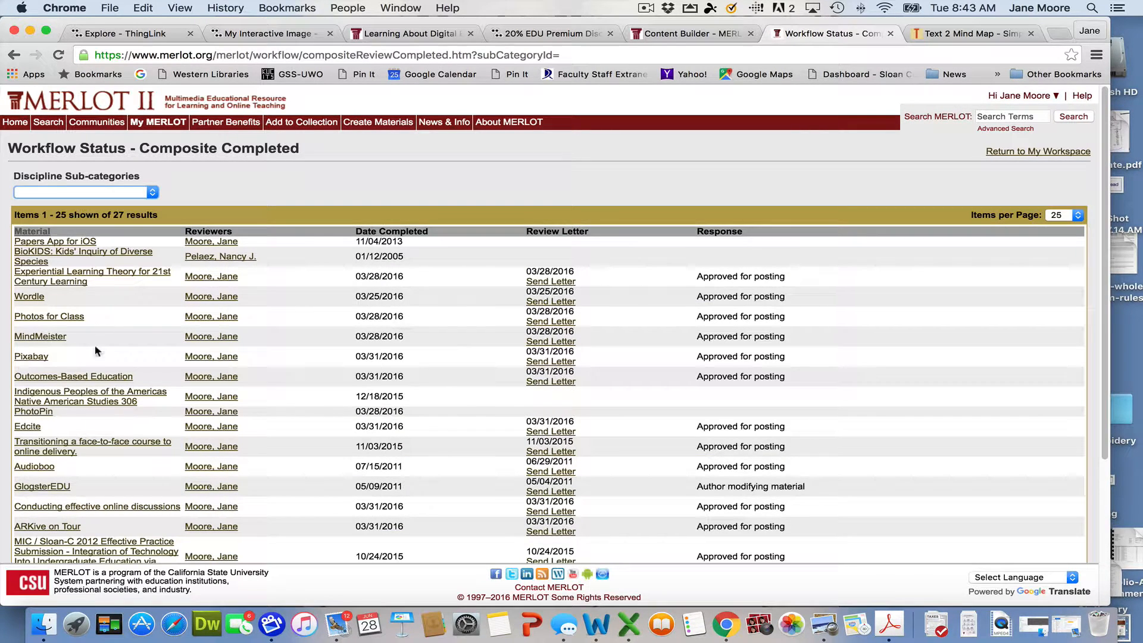
click(43, 468)
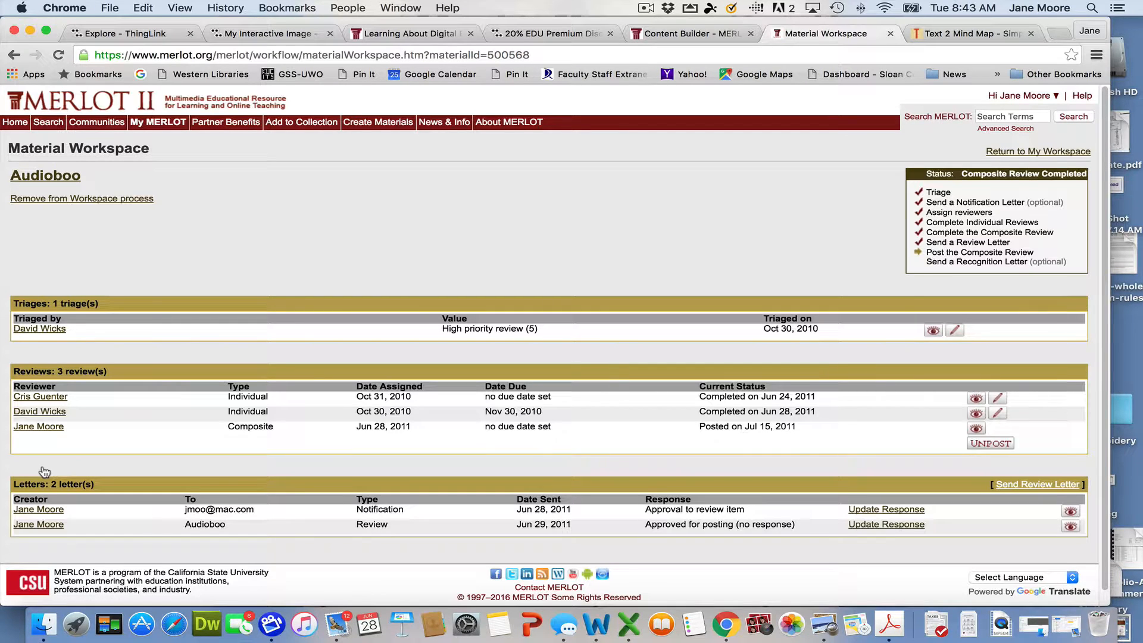
click(1047, 489)
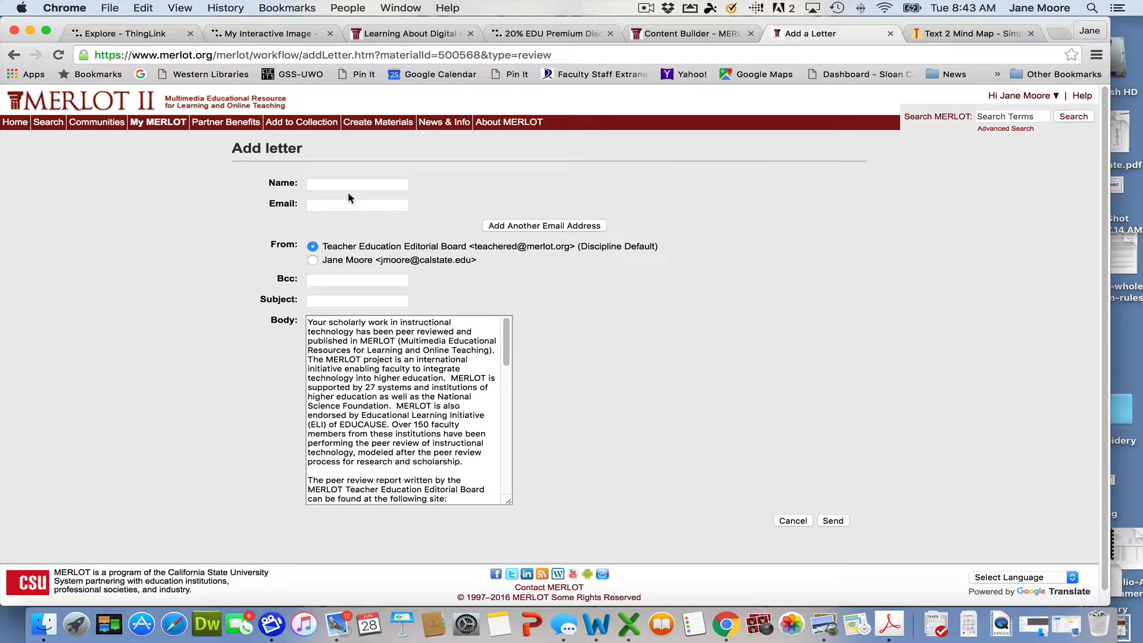
click(321, 186)
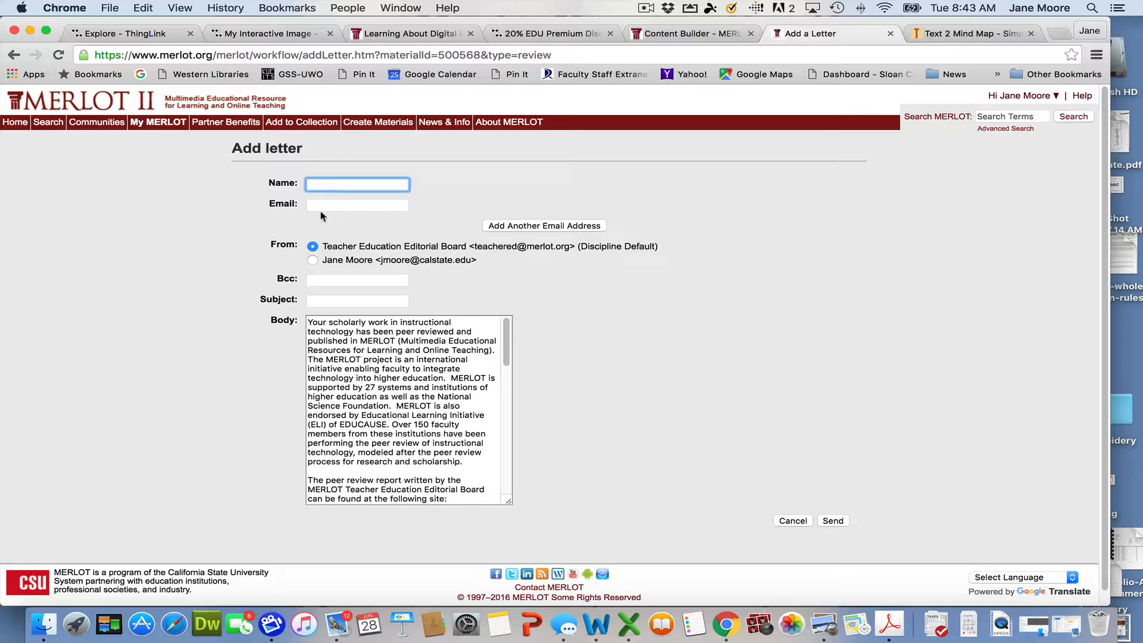
click(321, 204)
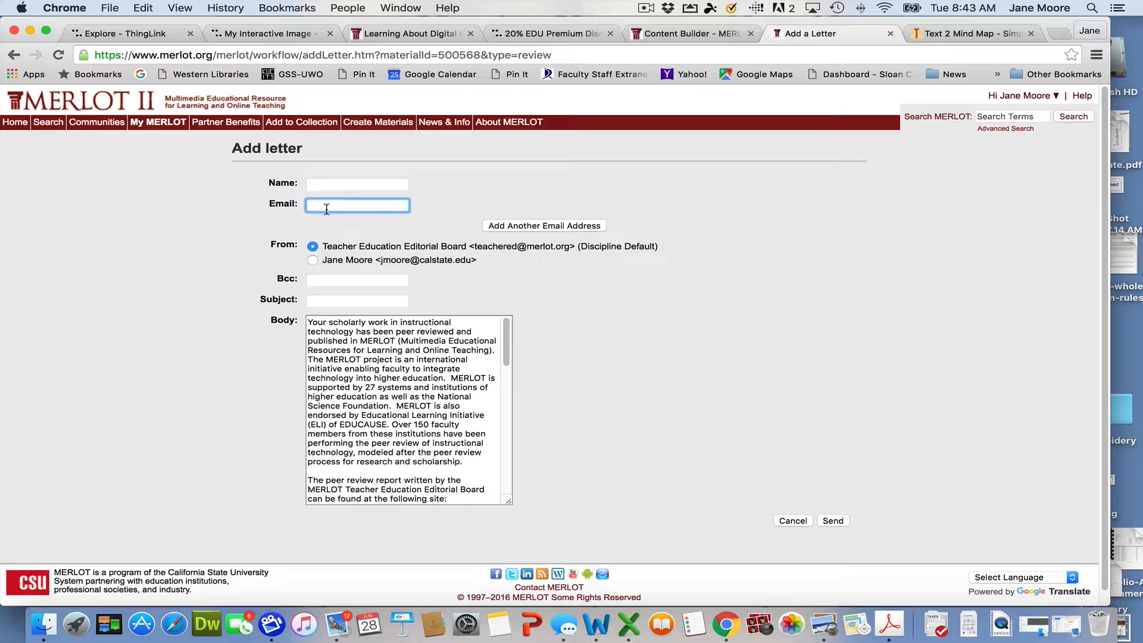
click(324, 302)
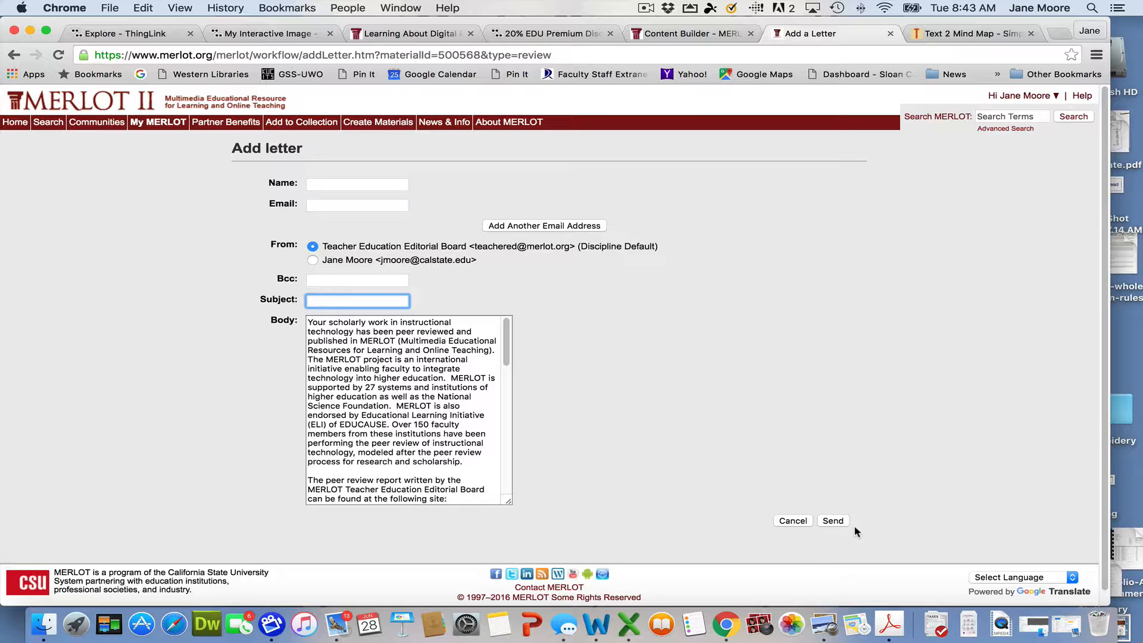
- Leave the unsent letter for your editor workspace and open the setup of the Teacher Education discipline
click(1030, 96)
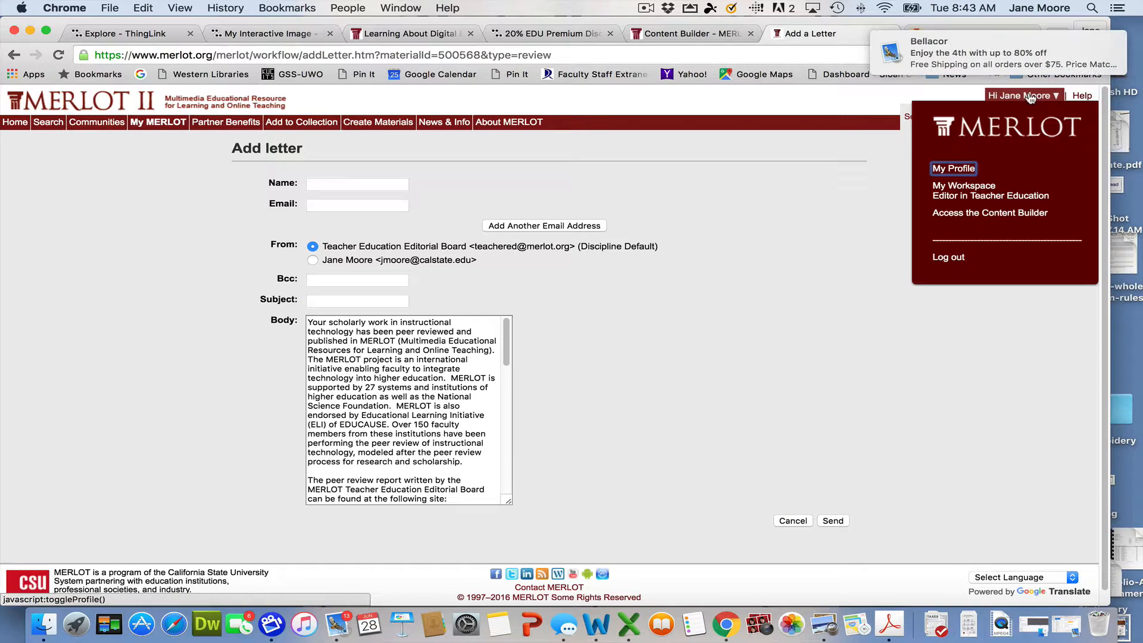
click(986, 197)
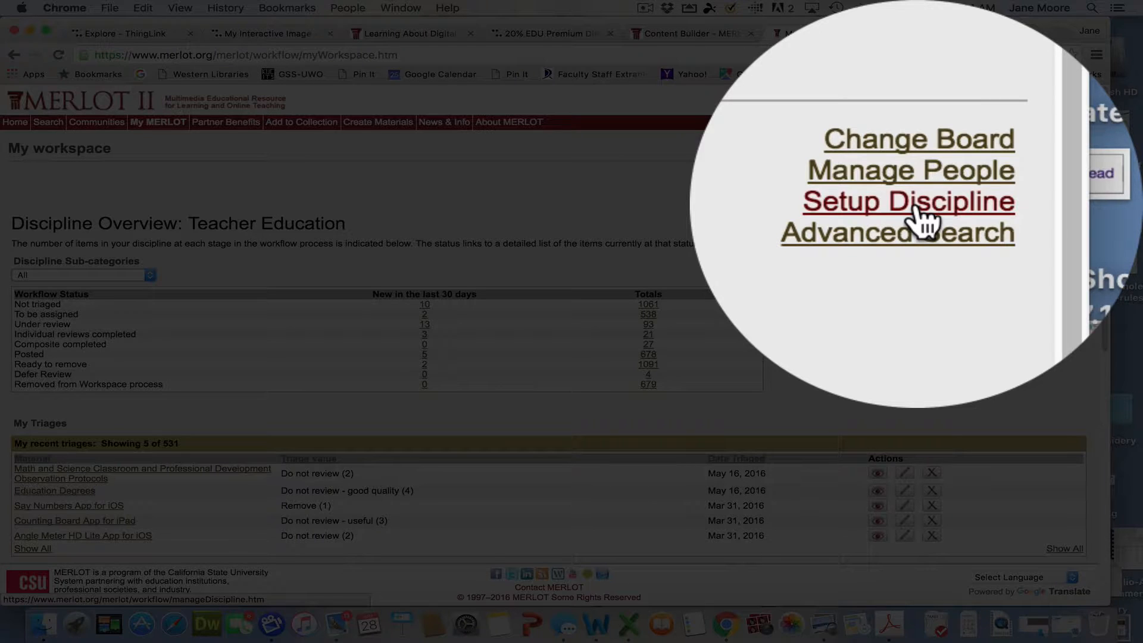
click(1056, 200)
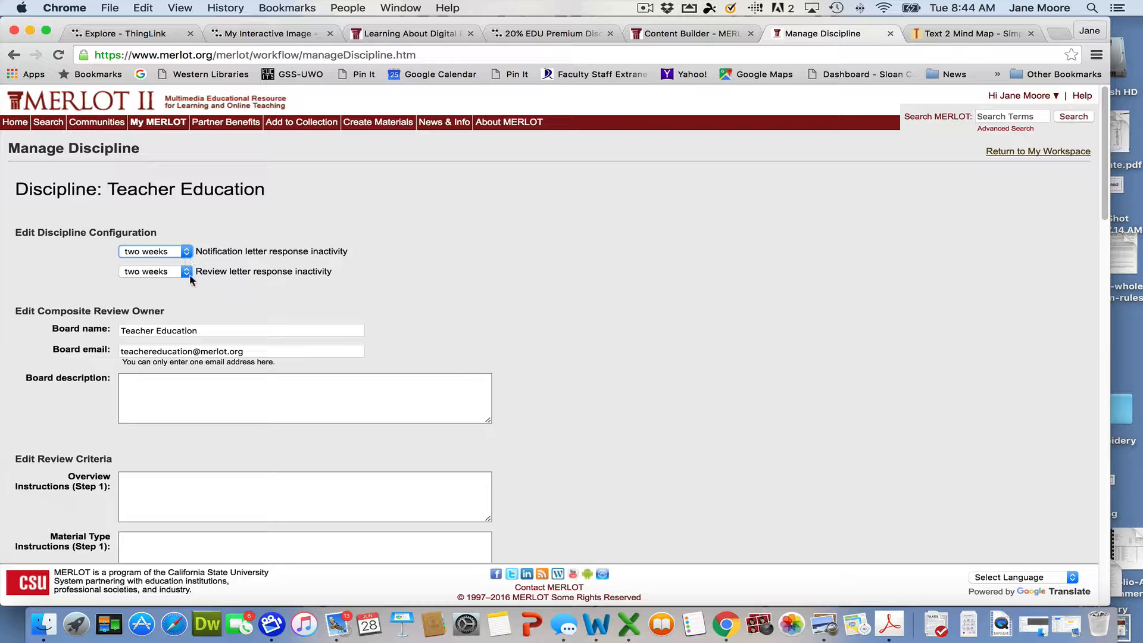
- Examine the discipline's composite review owner details and the review criteria instructions for each review step
scroll(504, 358, down, 3)
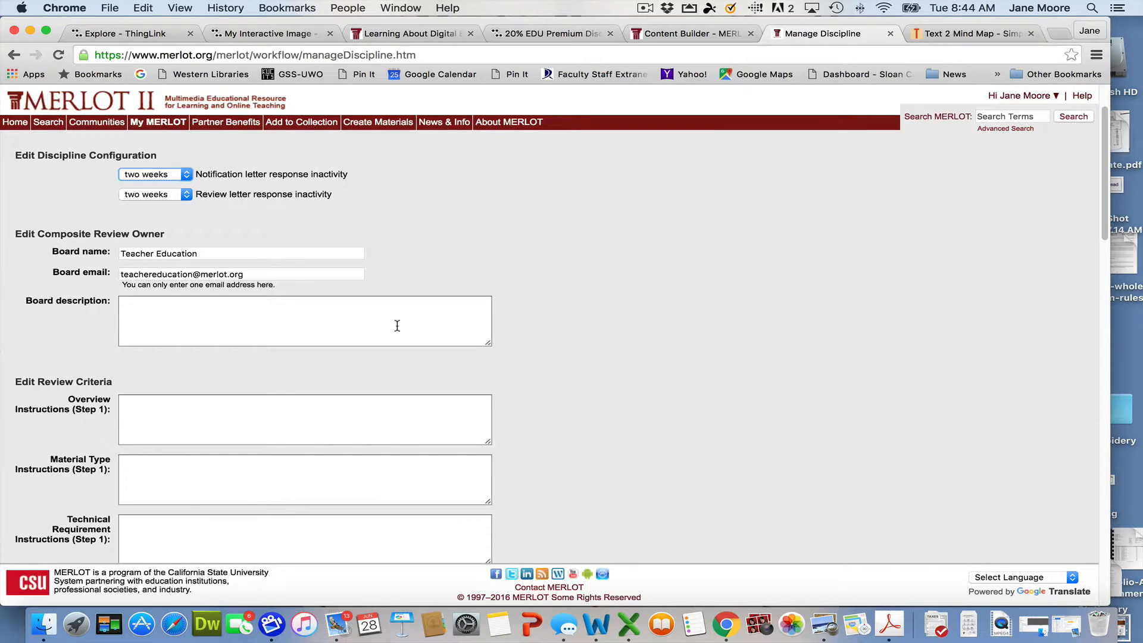
scroll(416, 349, down, 5)
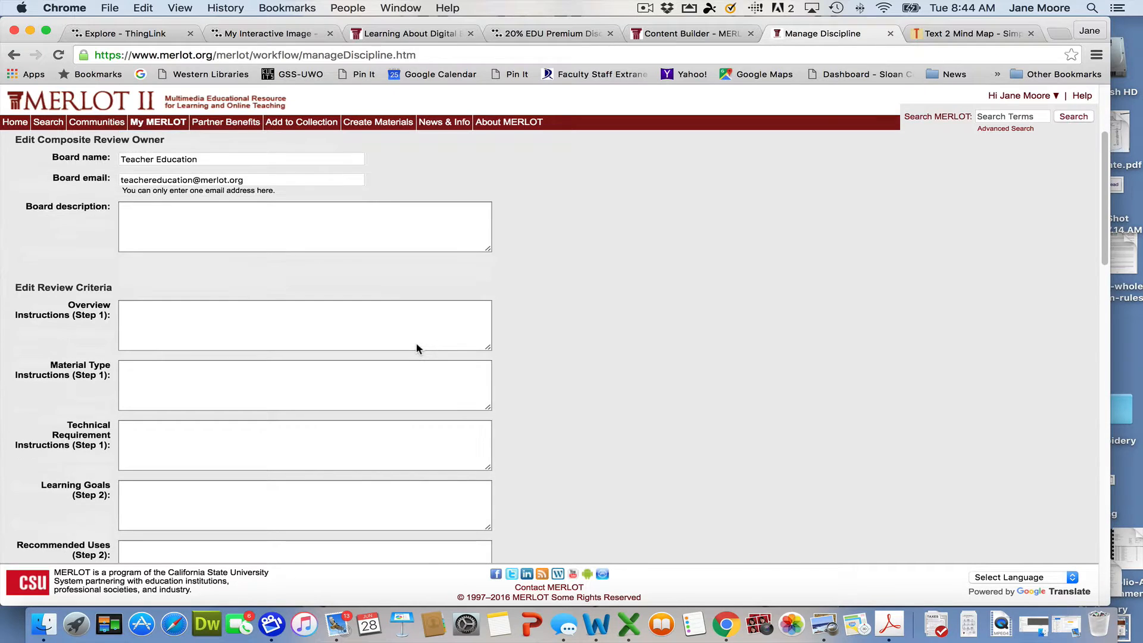
scroll(417, 349, down, 6)
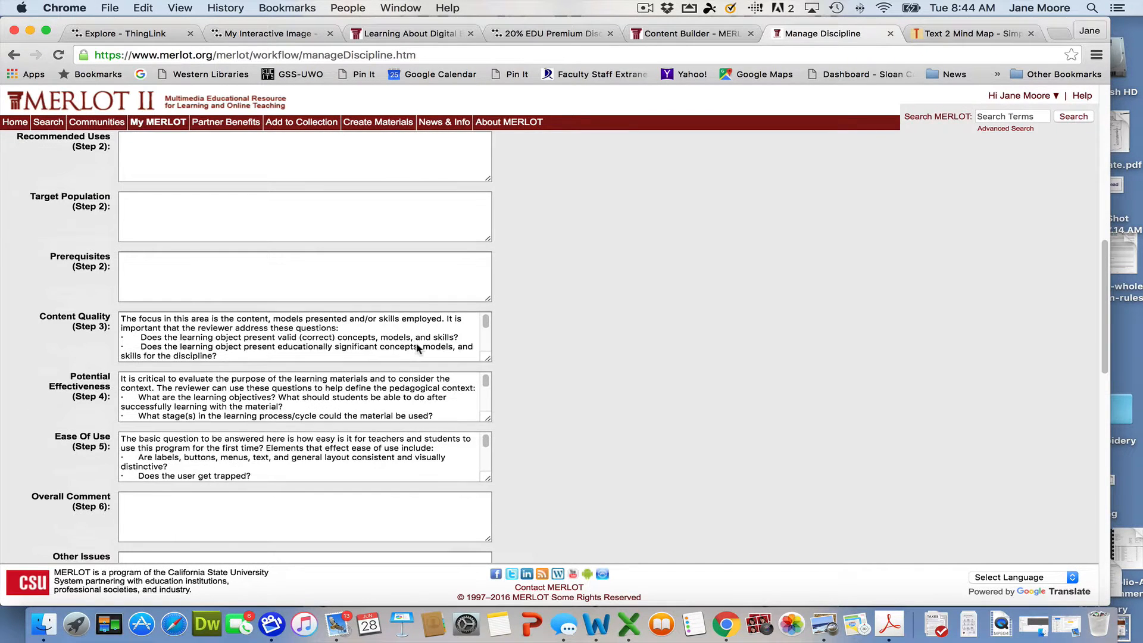
scroll(419, 349, down, 3)
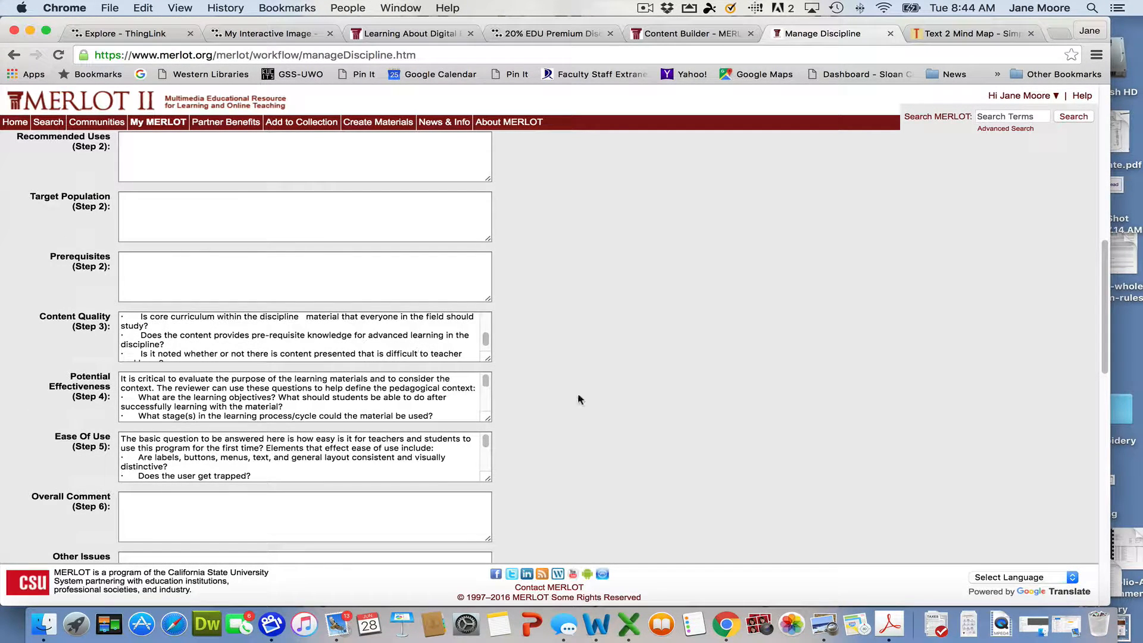
scroll(581, 397, down, 2)
scroll(587, 398, down, 5)
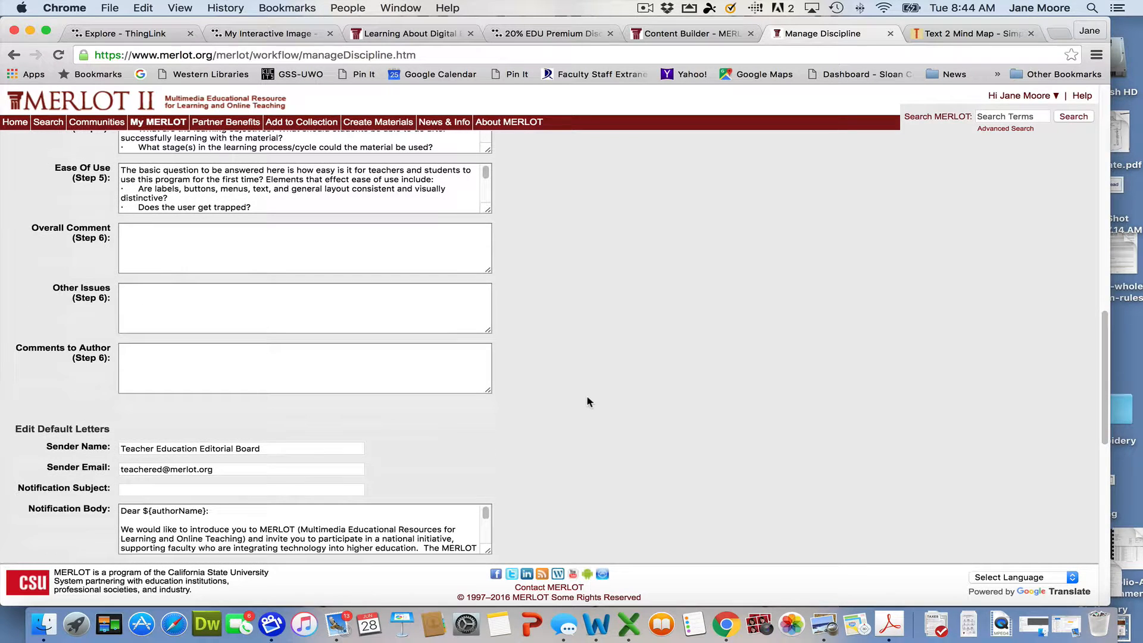
- Examine the discipline's default letters, reading through the notification and review letter bodies
scroll(588, 401, down, 3)
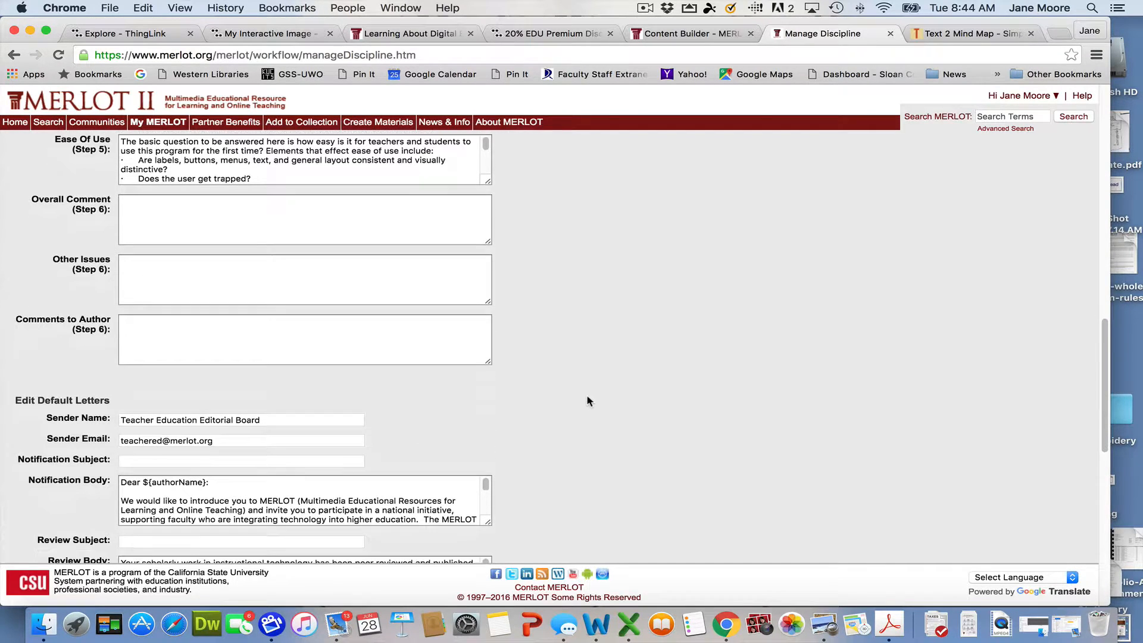
scroll(587, 398, down, 2)
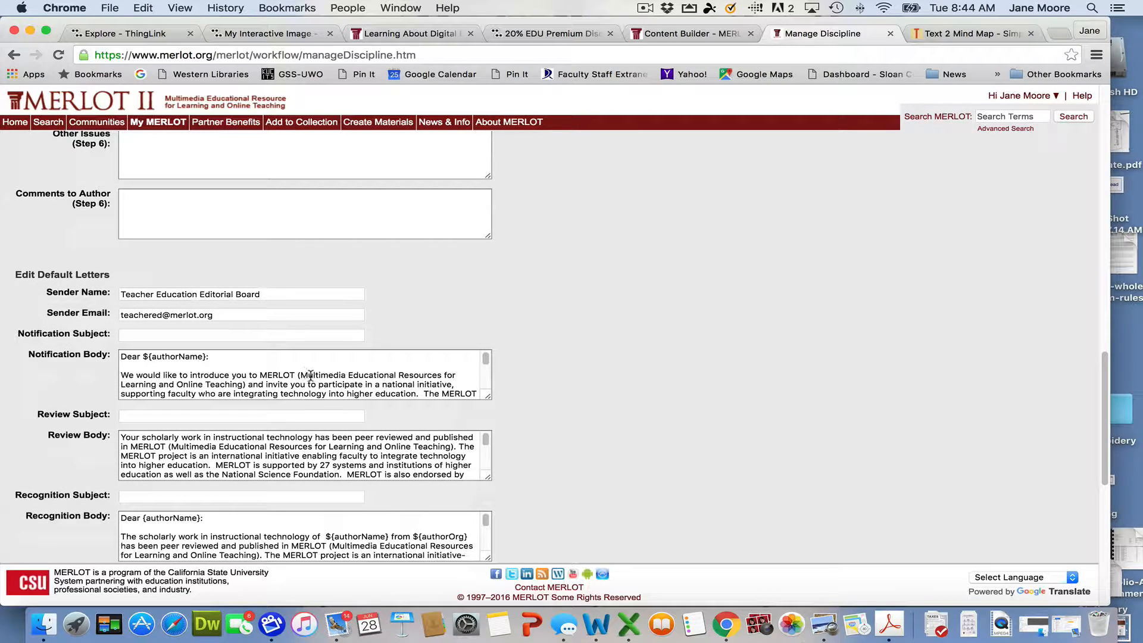
scroll(312, 375, down, 3)
scroll(311, 375, down, 5)
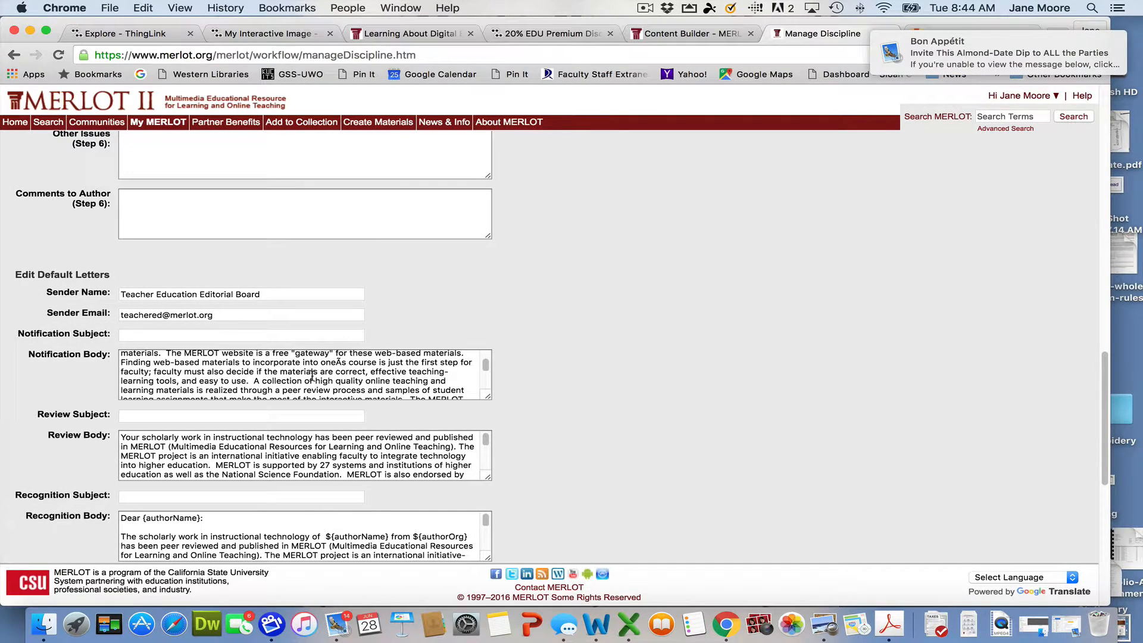
scroll(389, 461, down, 3)
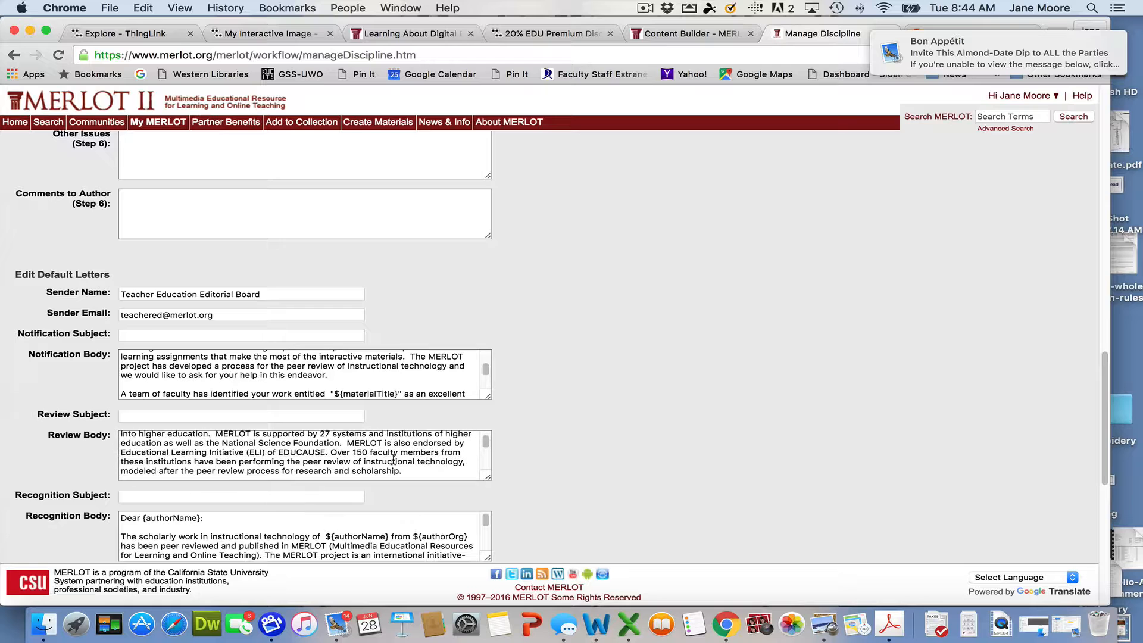
scroll(595, 451, down, 2)
scroll(596, 451, down, 4)
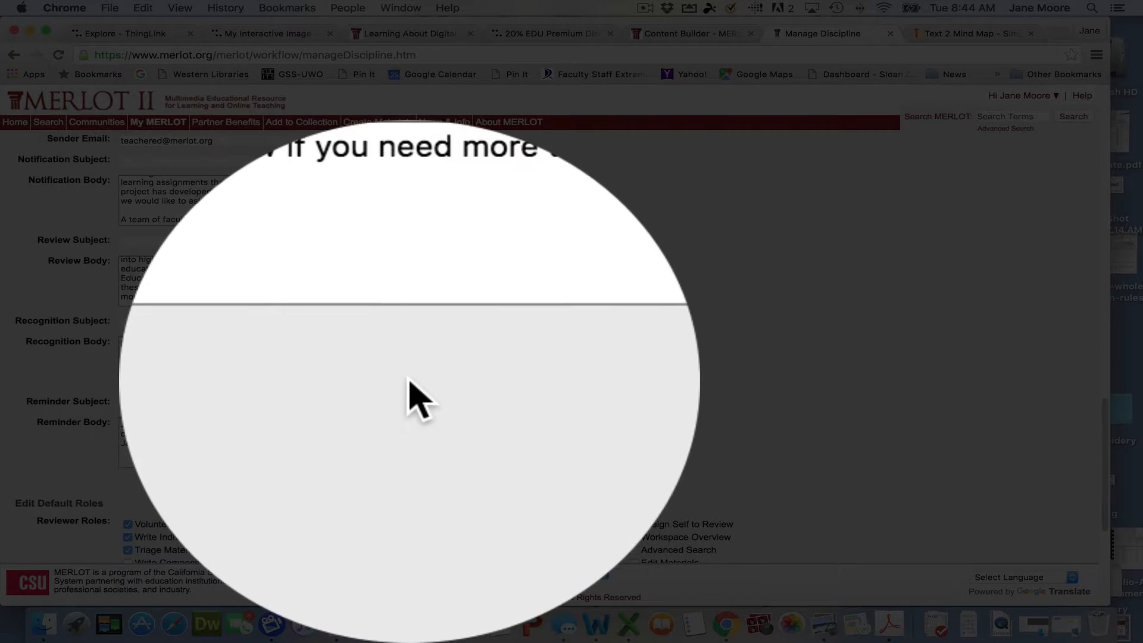
- Review the default role permissions set for reviewers and associate editors
scroll(519, 441, down, 3)
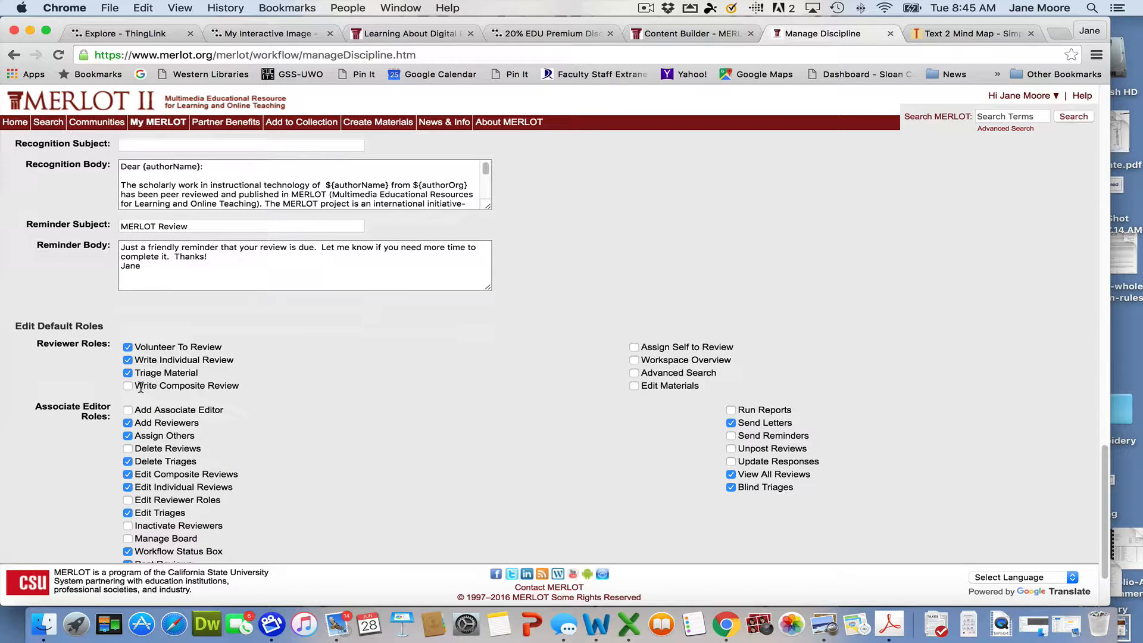
scroll(310, 417, down, 2)
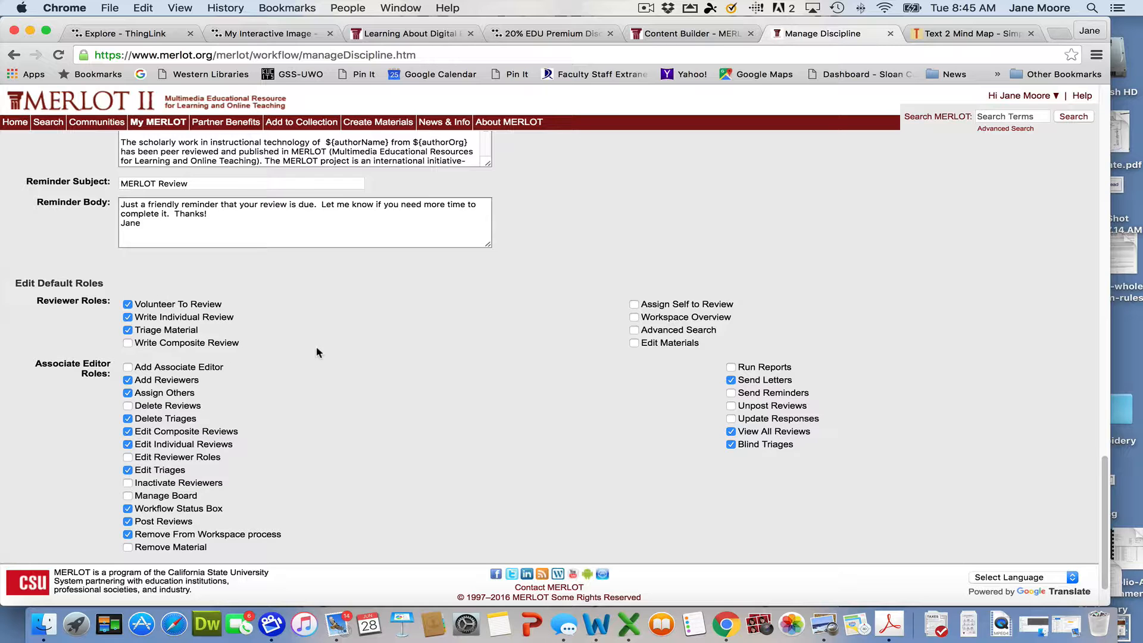
scroll(343, 416, down, 2)
scroll(343, 417, down, 1)
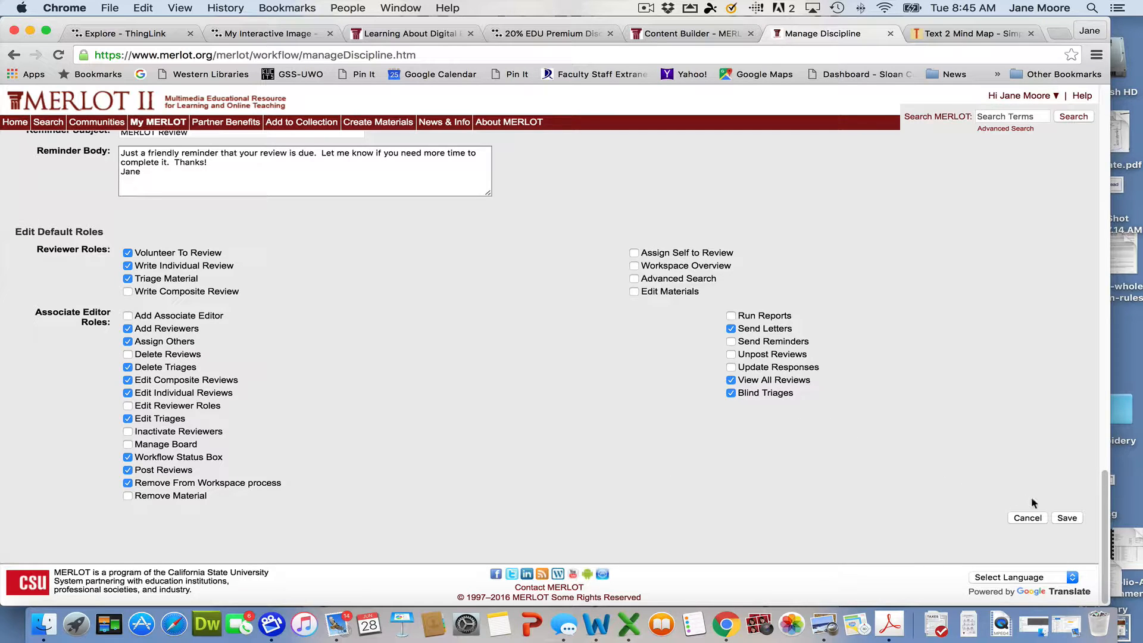
scroll(842, 520, up, 10)
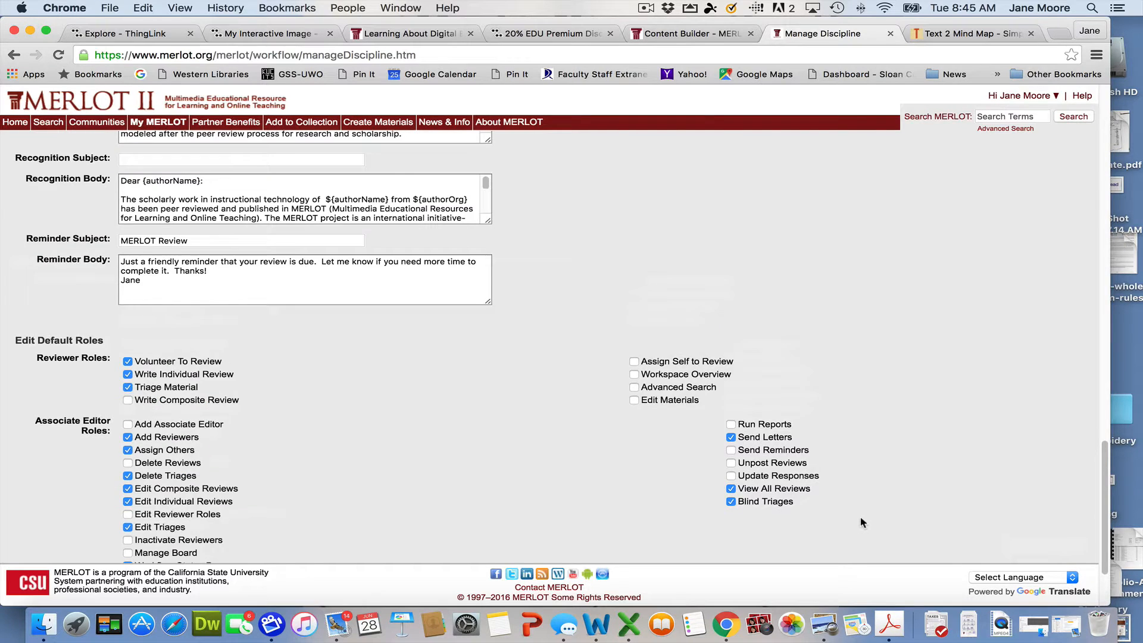
scroll(863, 506, down, 10)
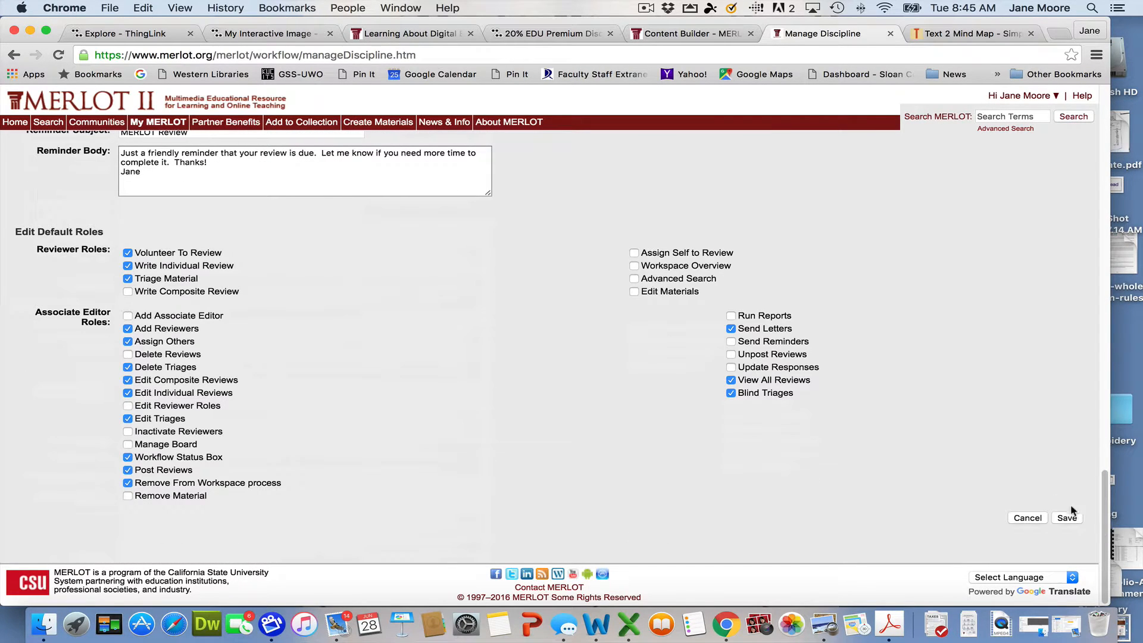
- Leave the discipline setup without saving and open people management for the Teacher Education board
click(1028, 518)
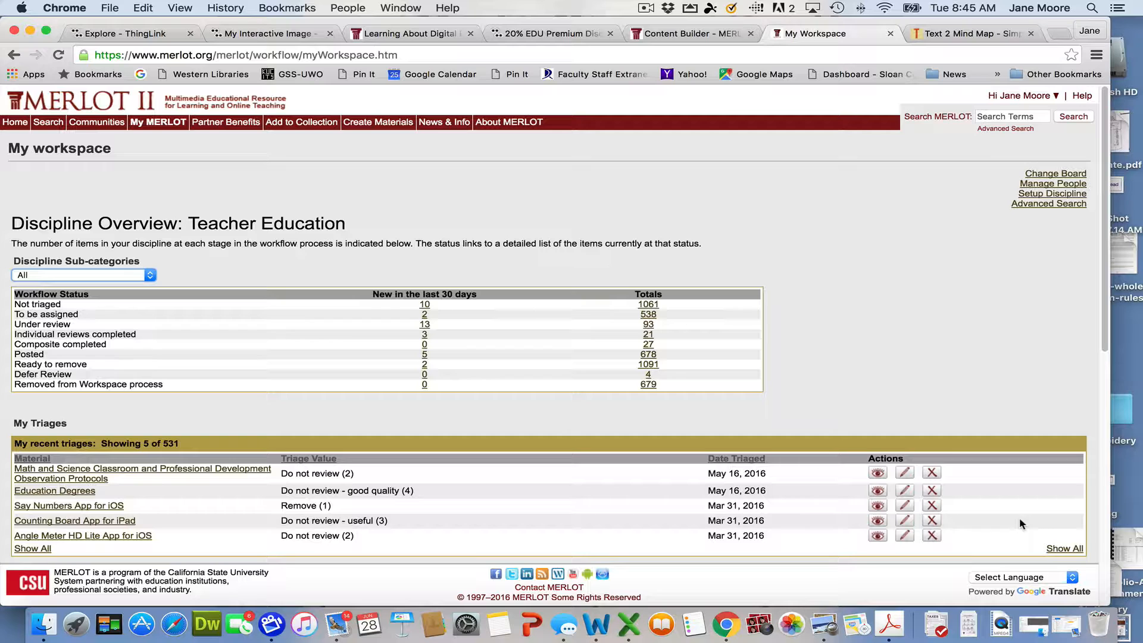
click(1054, 184)
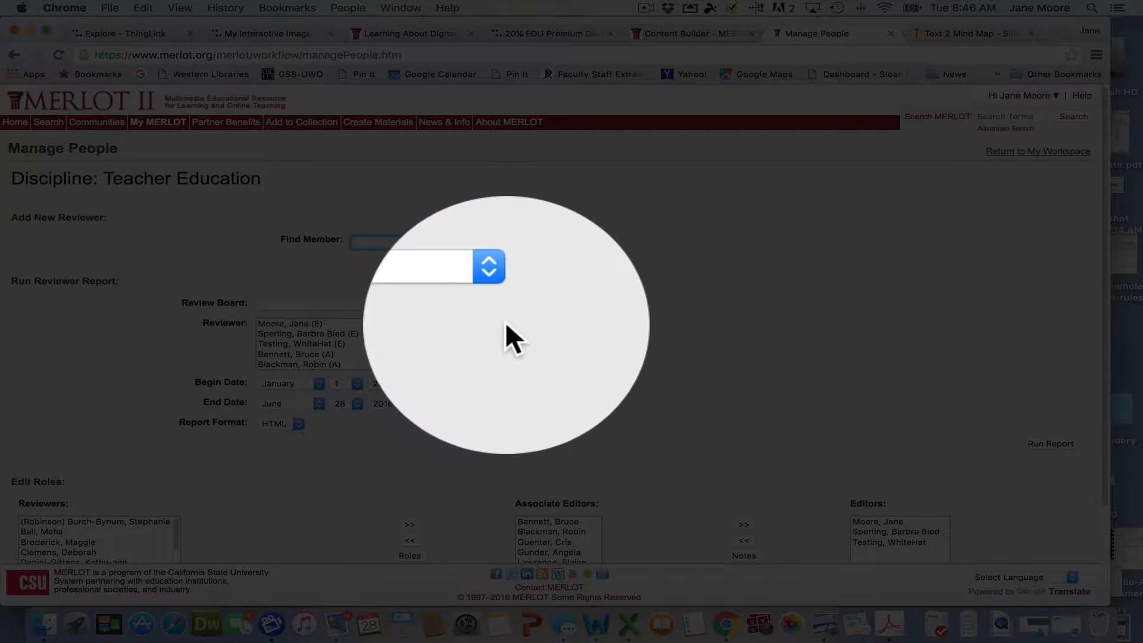
- Open the roles of the third listed associate editor on the Teacher Education board and review the individual permissions
scroll(511, 349, down, 3)
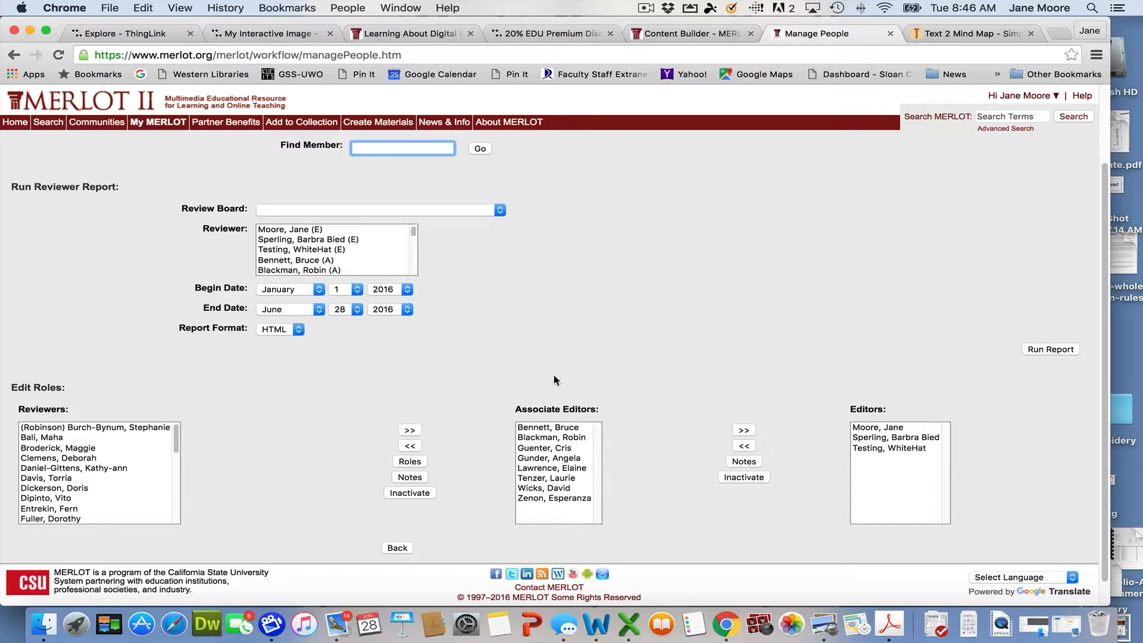
scroll(673, 395, down, 1)
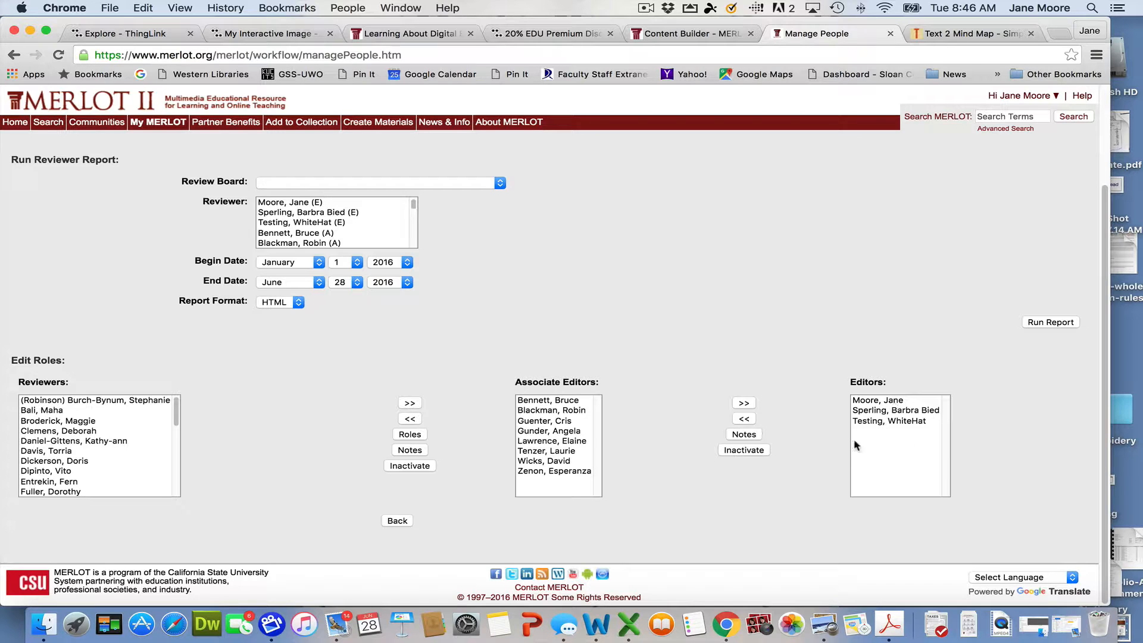
click(545, 422)
click(410, 434)
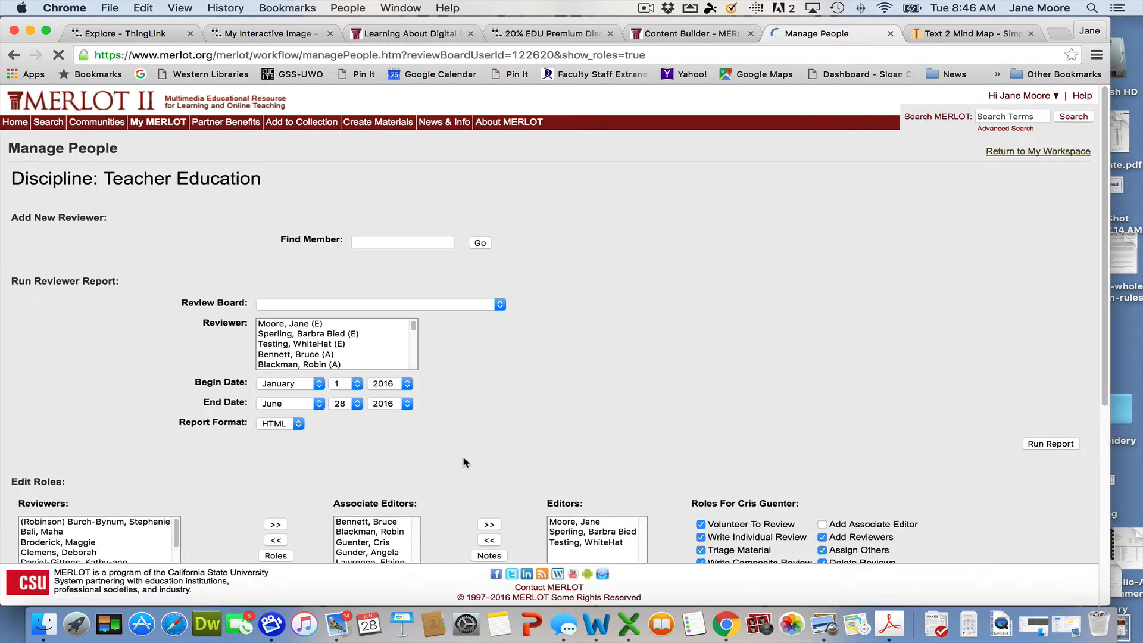
scroll(450, 449, down, 4)
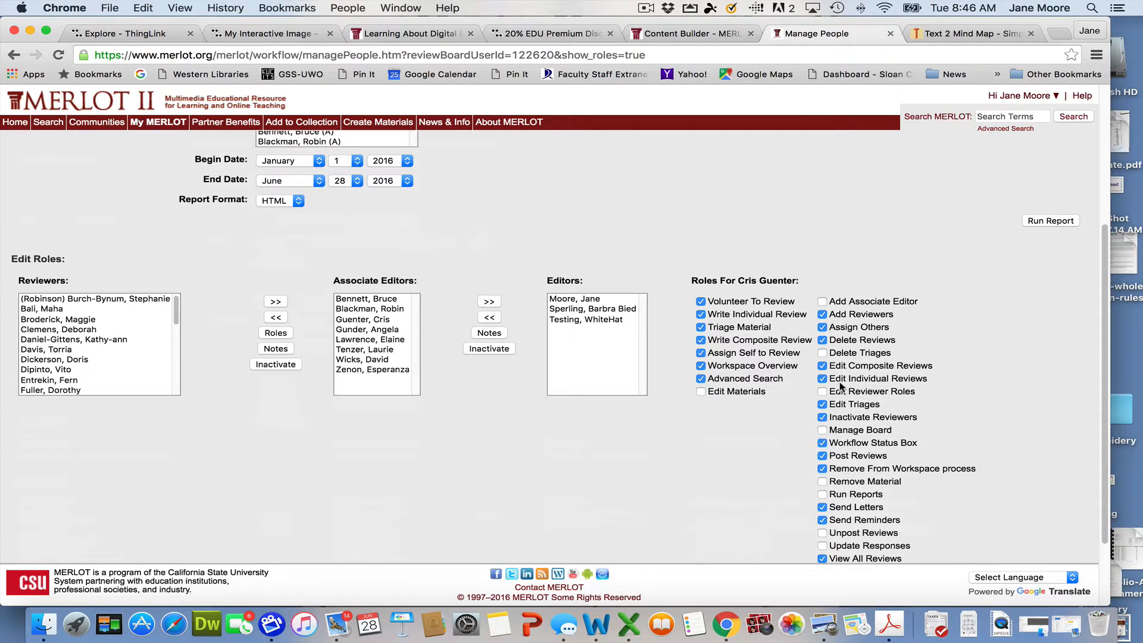
scroll(997, 466, down, 2)
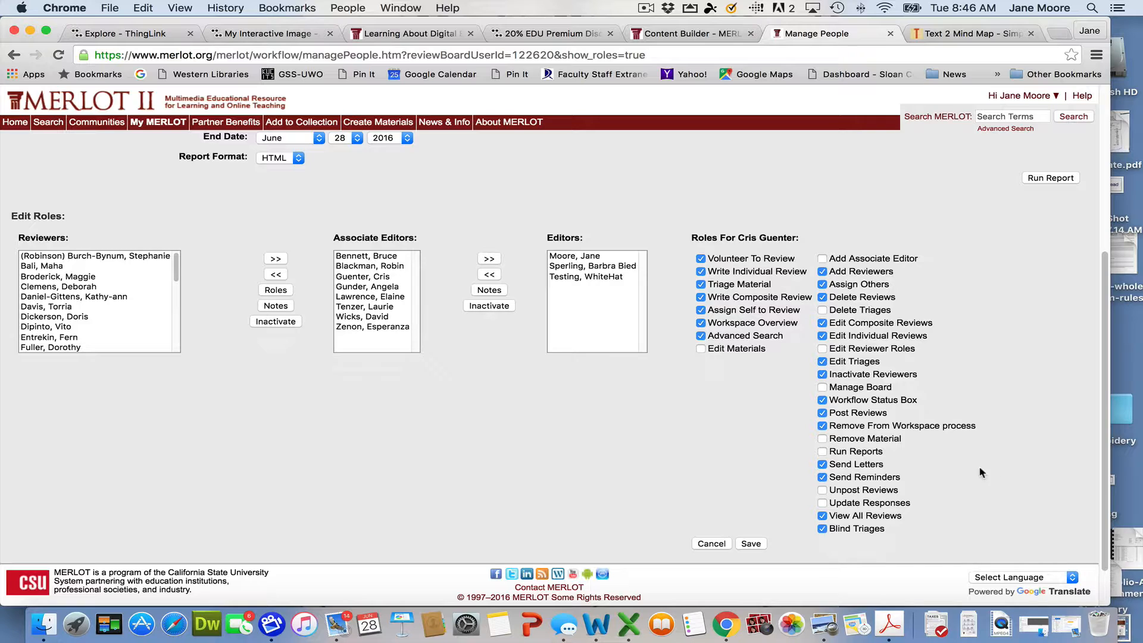
- Try granting the associate editor the Edit Materials permission, clear it again and cancel the role changes
click(701, 348)
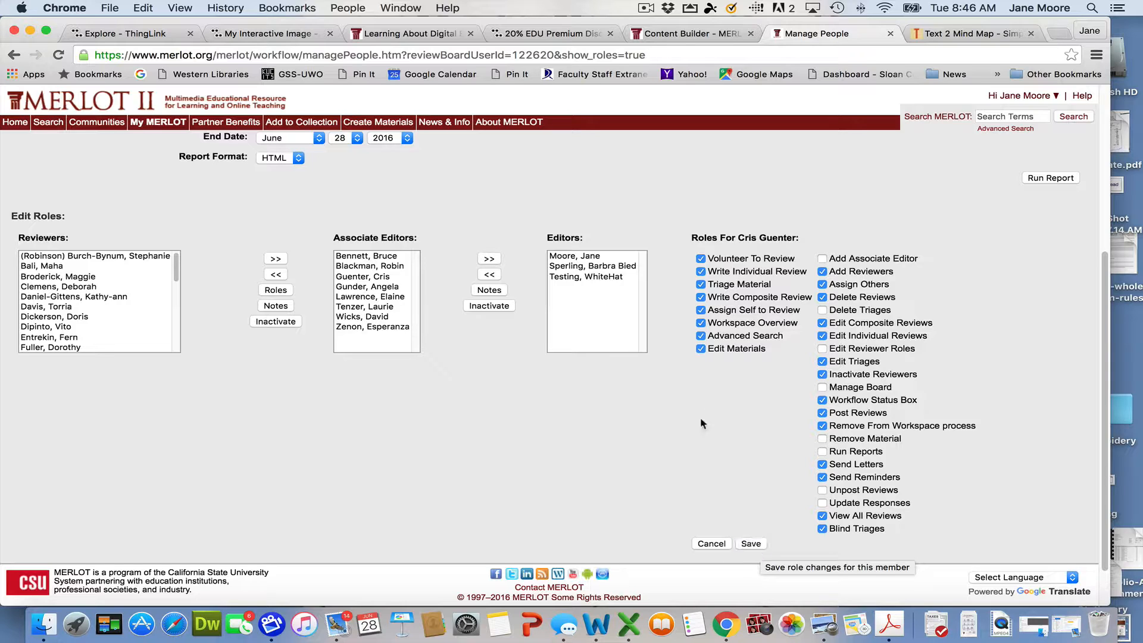
click(700, 349)
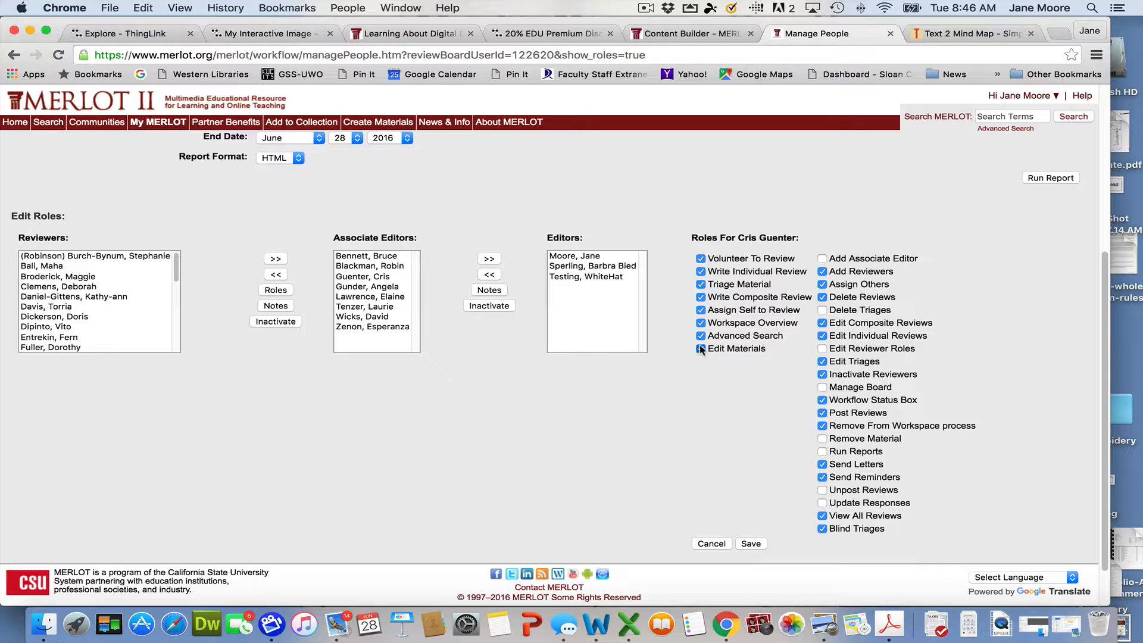
click(719, 547)
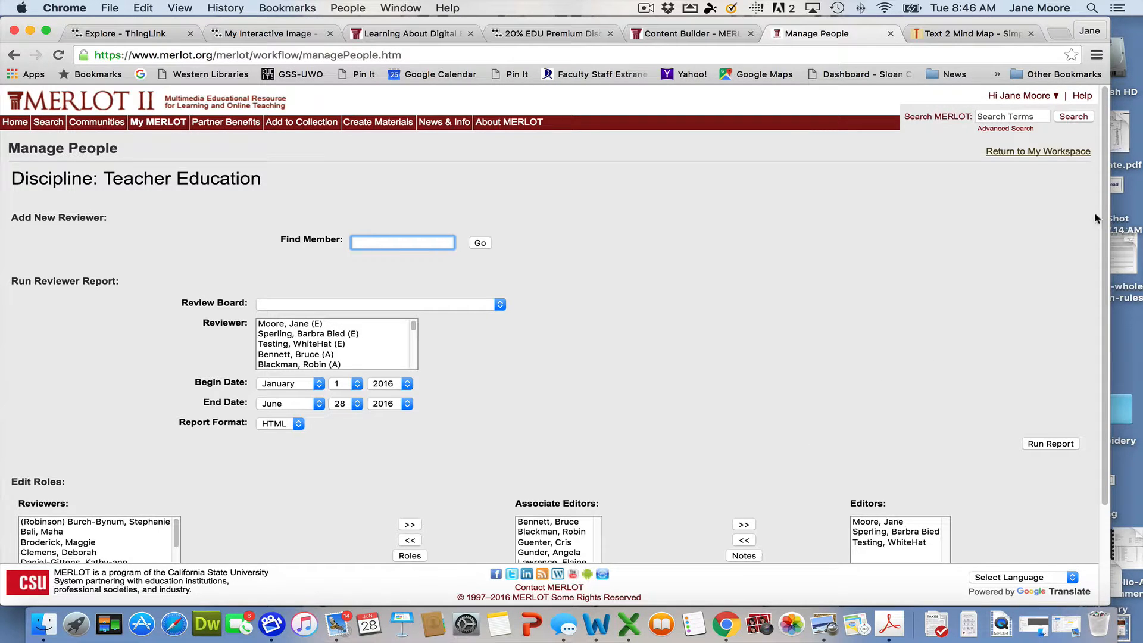
- Leave people management and return to the personal workspace
click(1030, 154)
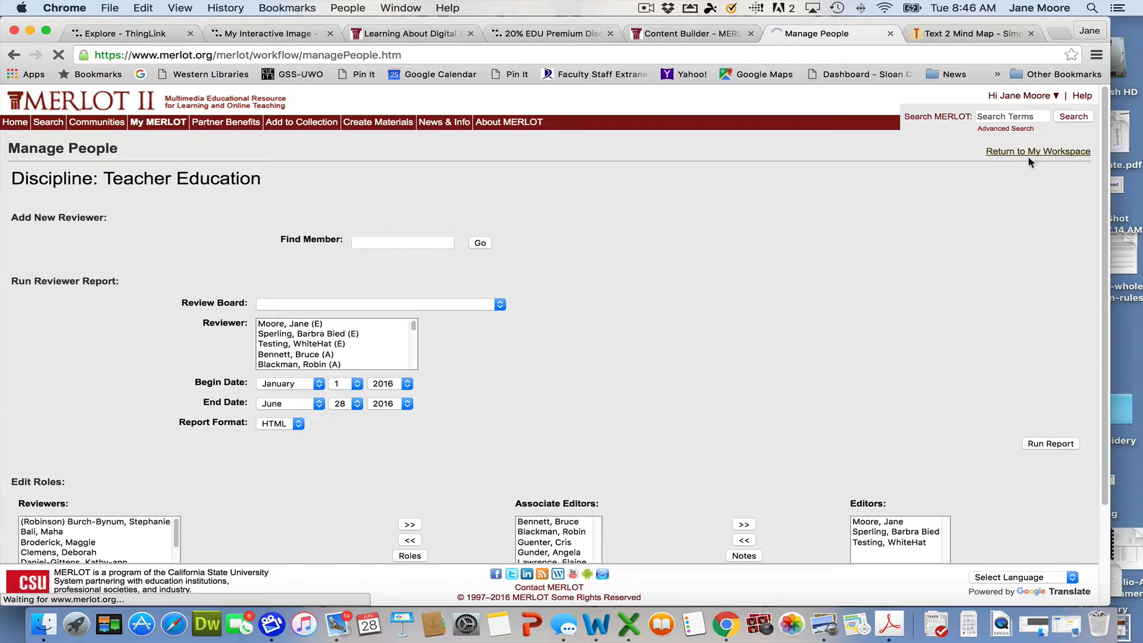